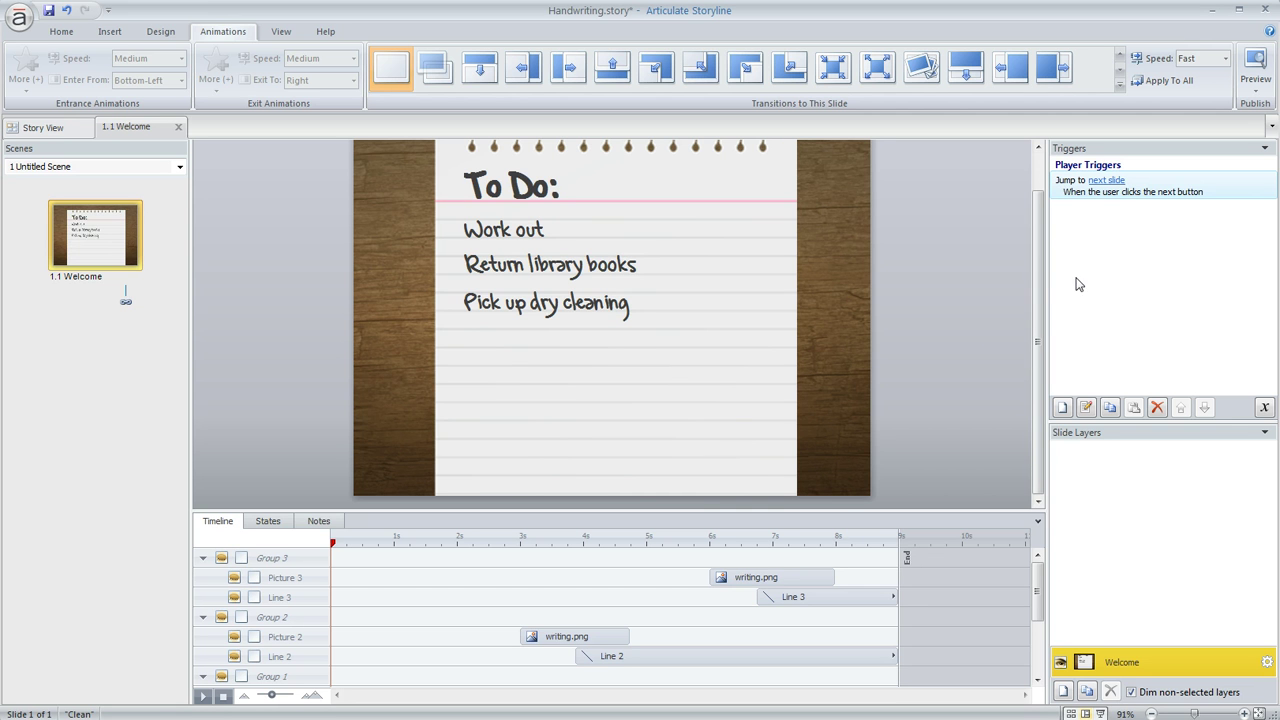
# Step: Inspect the To Do title and the Work out, Return library books and Pick up dry cleaning text boxes
pyautogui.click(674, 165)
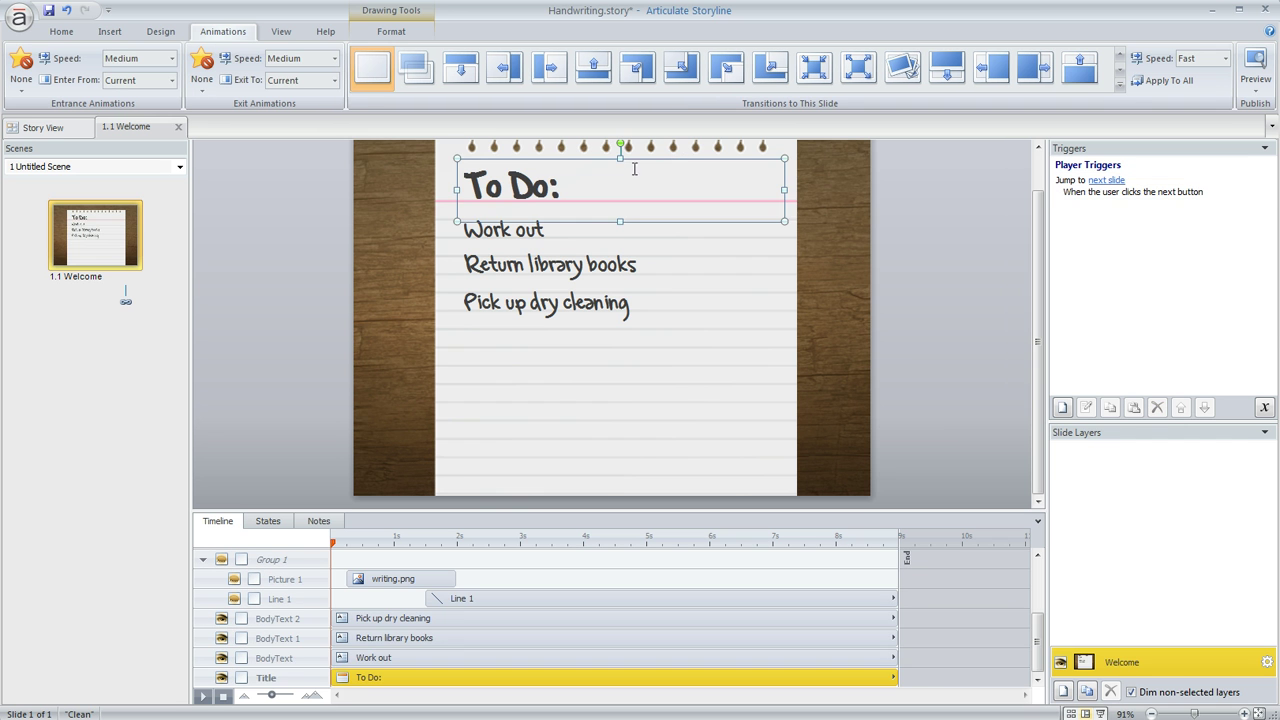
pyautogui.click(522, 230)
pyautogui.click(510, 264)
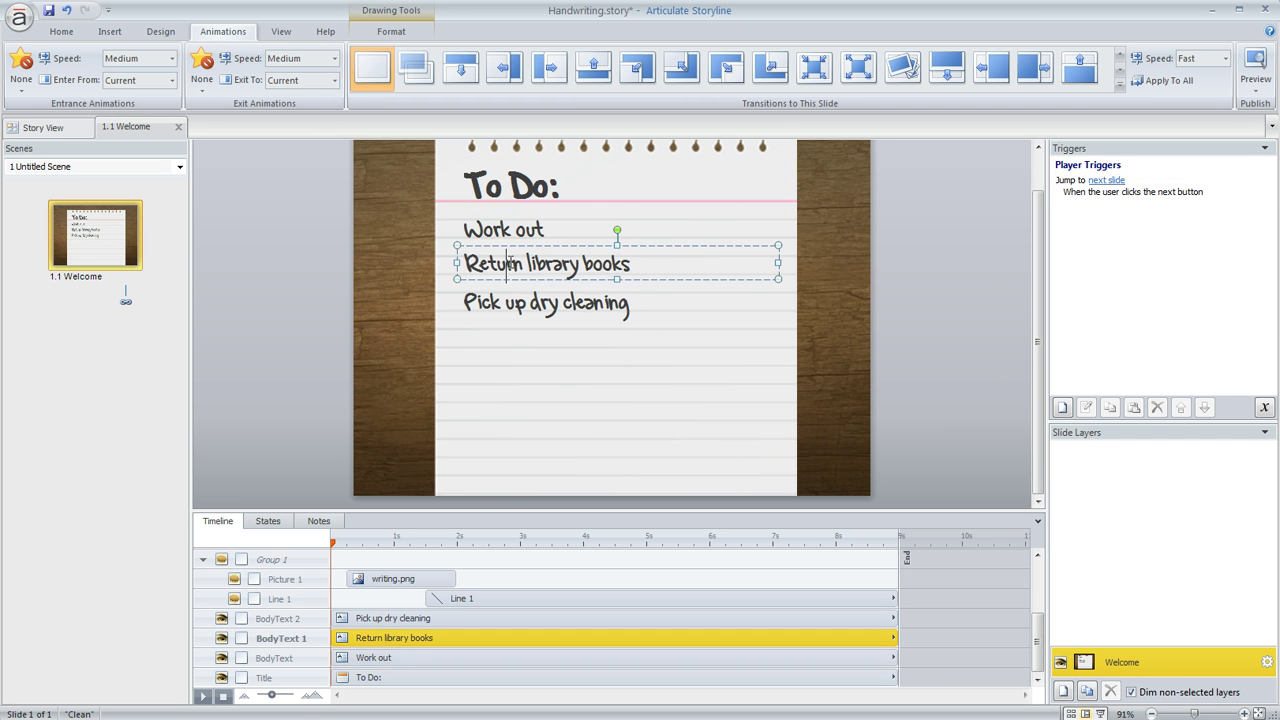
pyautogui.click(518, 302)
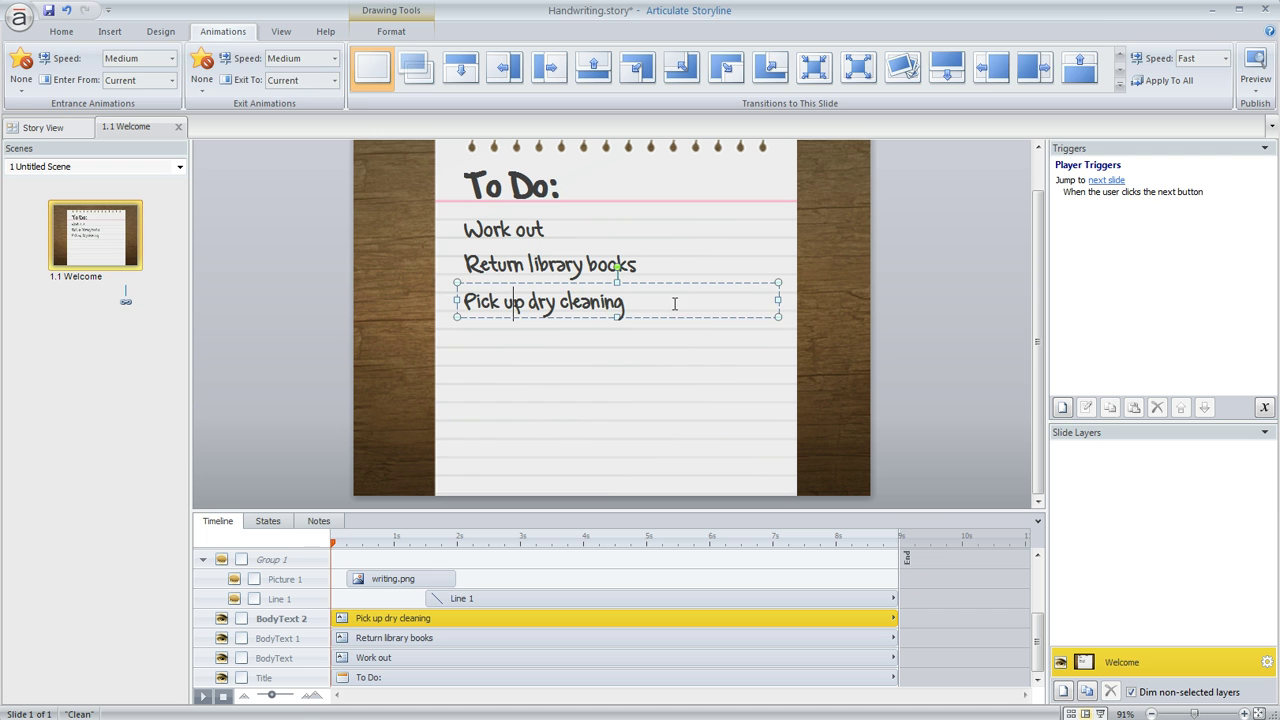
pyautogui.click(927, 233)
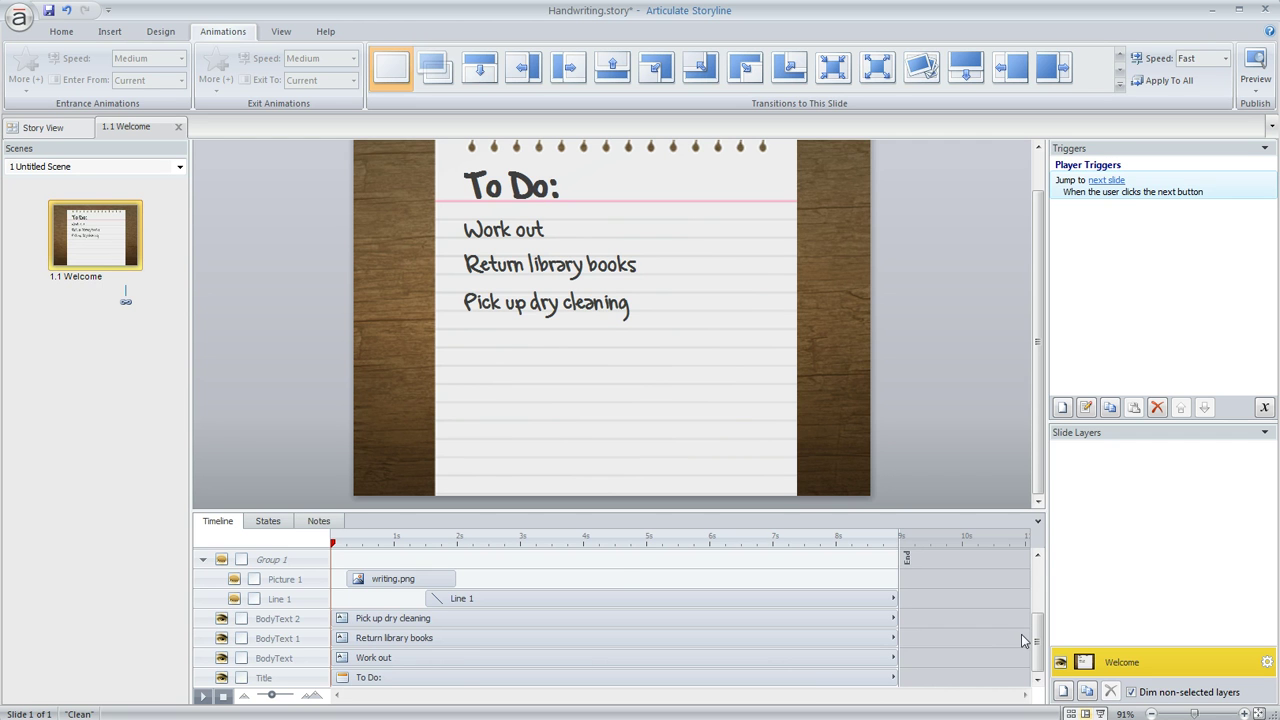
# Step: Make Group 3 visible and select its hand-with-pen graphic, Picture 3
pyautogui.scroll(3, 1021, 634)
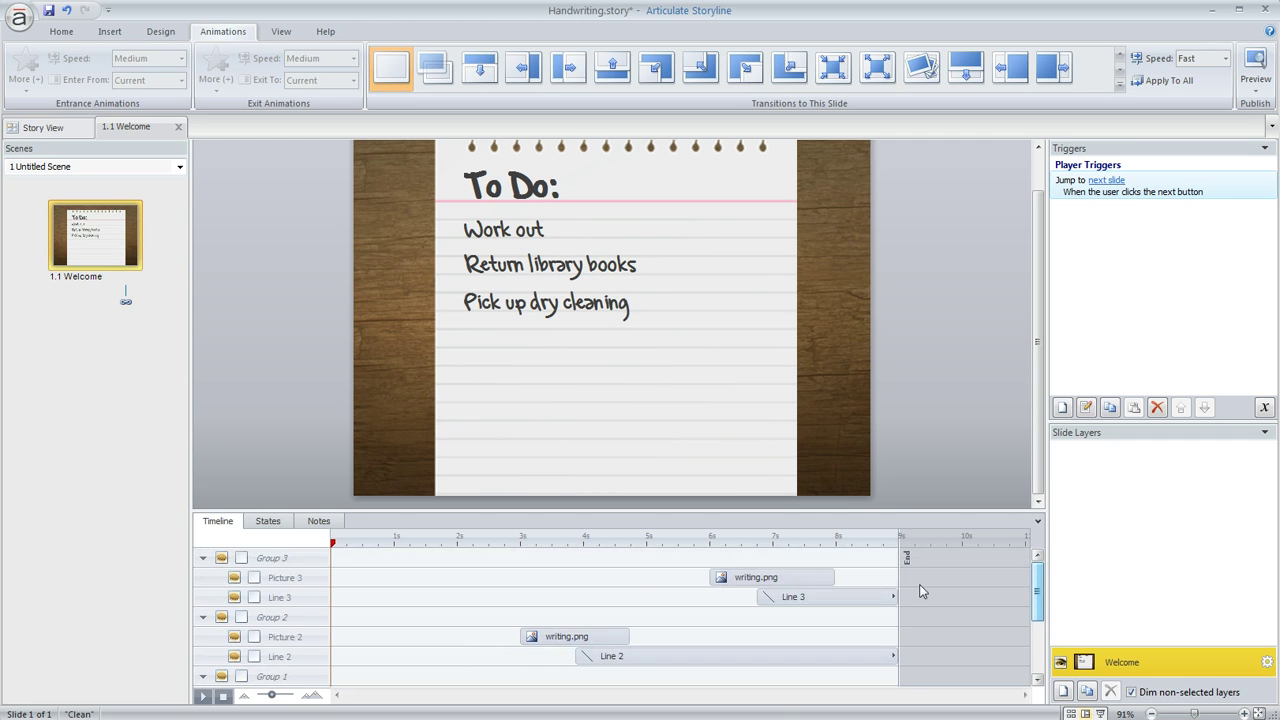
pyautogui.click(224, 561)
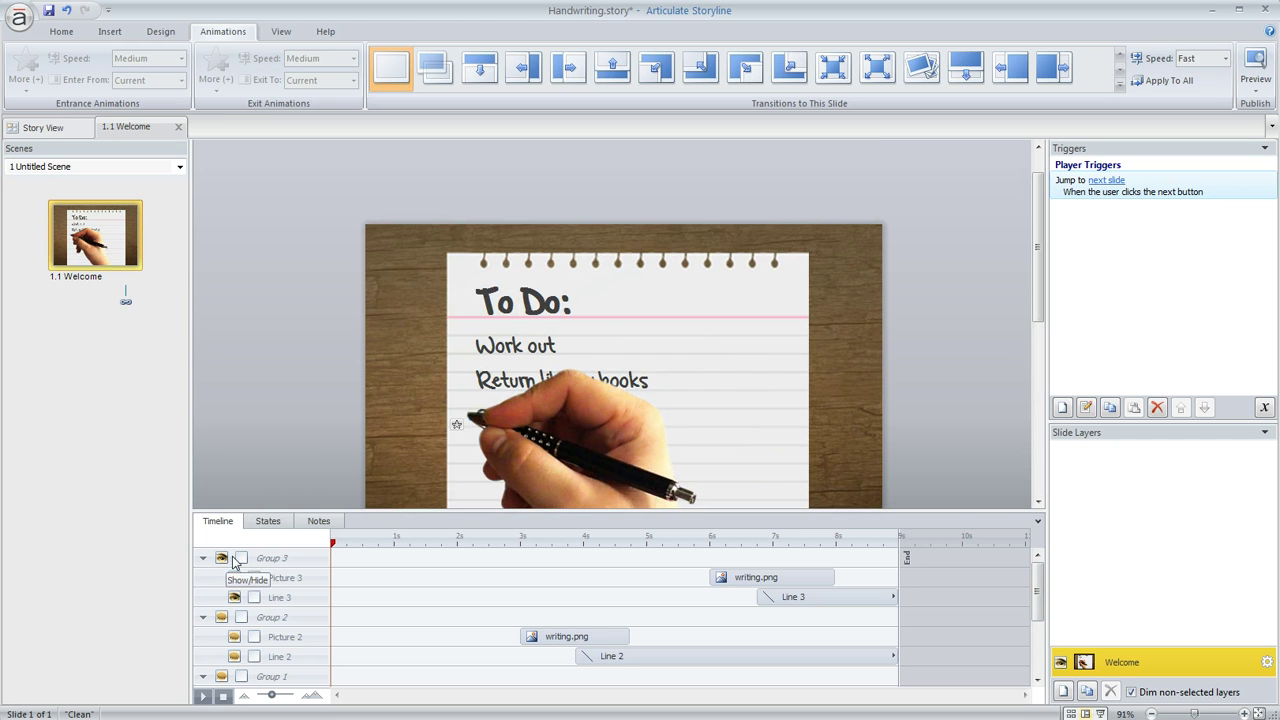
pyautogui.click(778, 580)
pyautogui.moveTo(1041, 276); pyautogui.dragTo(1052, 327)
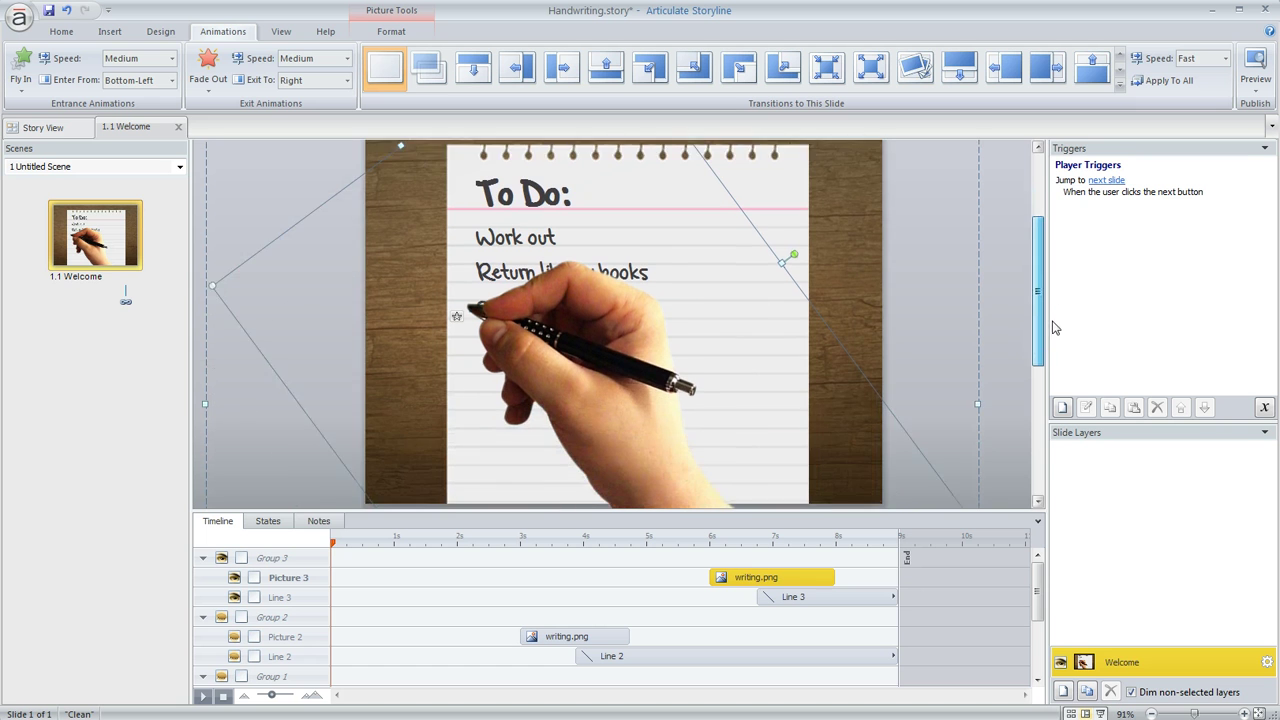
pyautogui.scroll(-1, 731, 277)
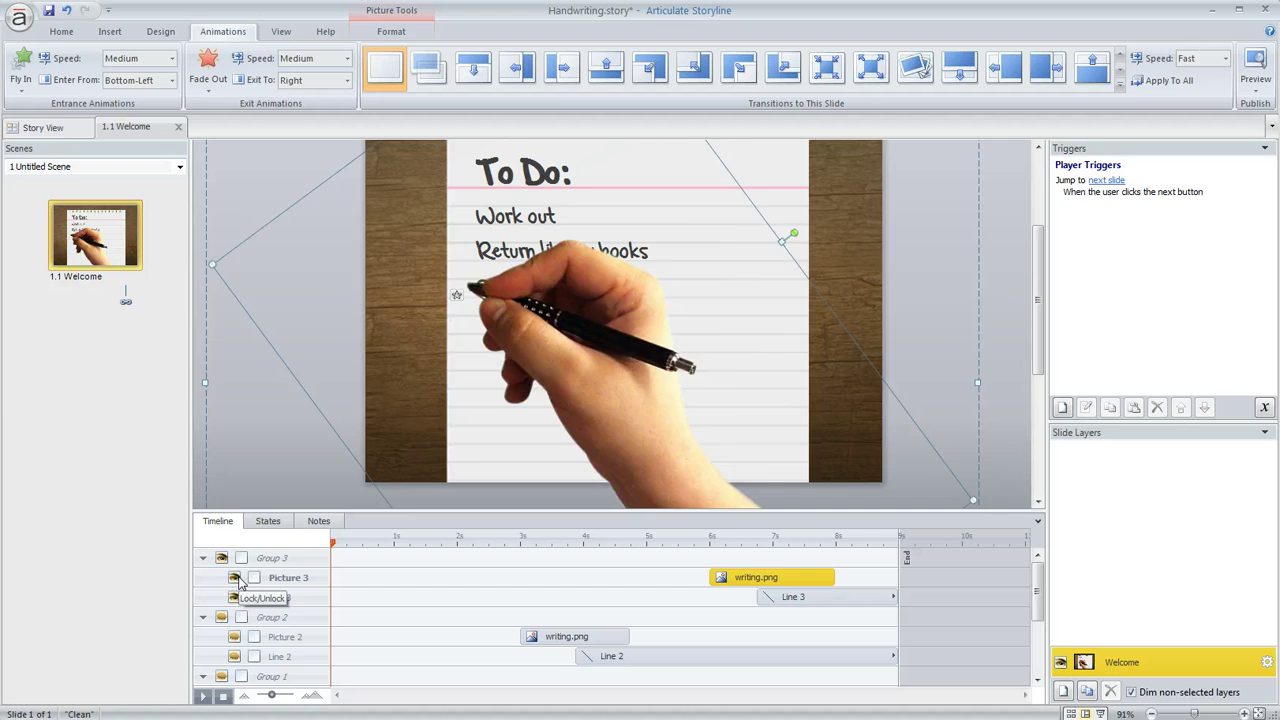
# Step: Hide Picture 3 and select Line 3, the blue strike through Pick up dry cleaning
pyautogui.click(234, 578)
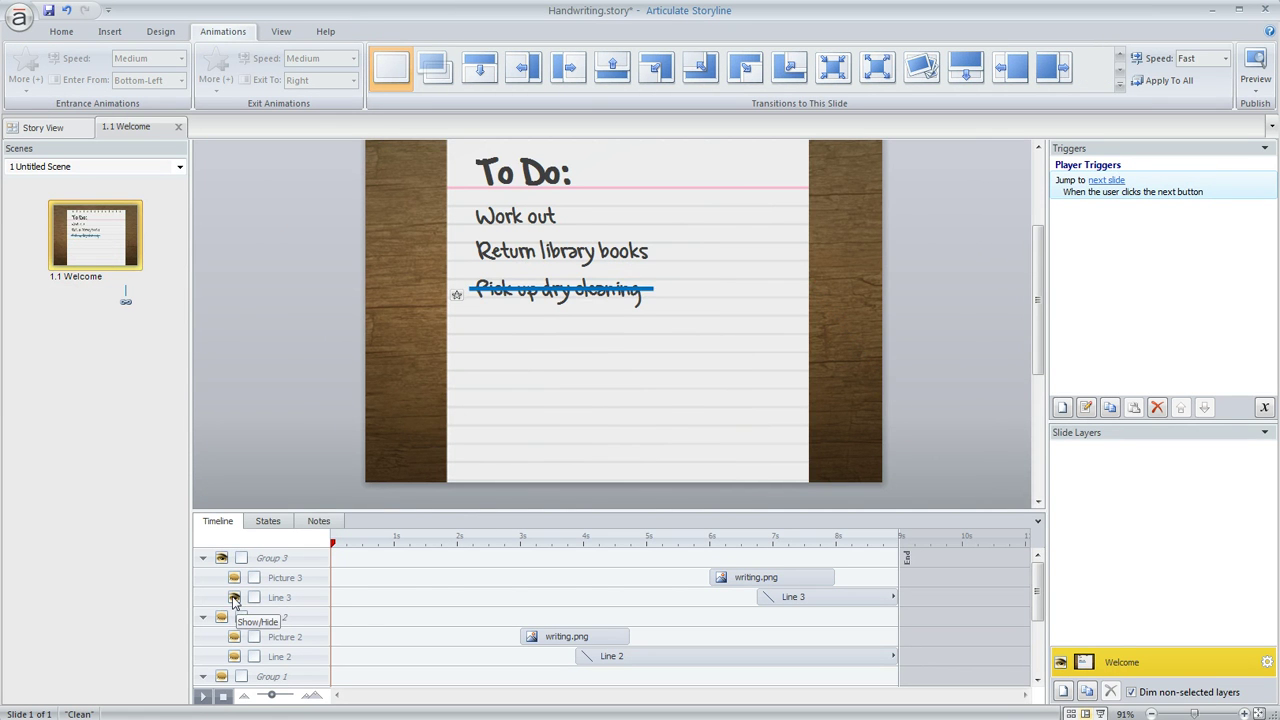
pyautogui.click(234, 597)
pyautogui.click(234, 597)
pyautogui.click(515, 290)
pyautogui.click(497, 296)
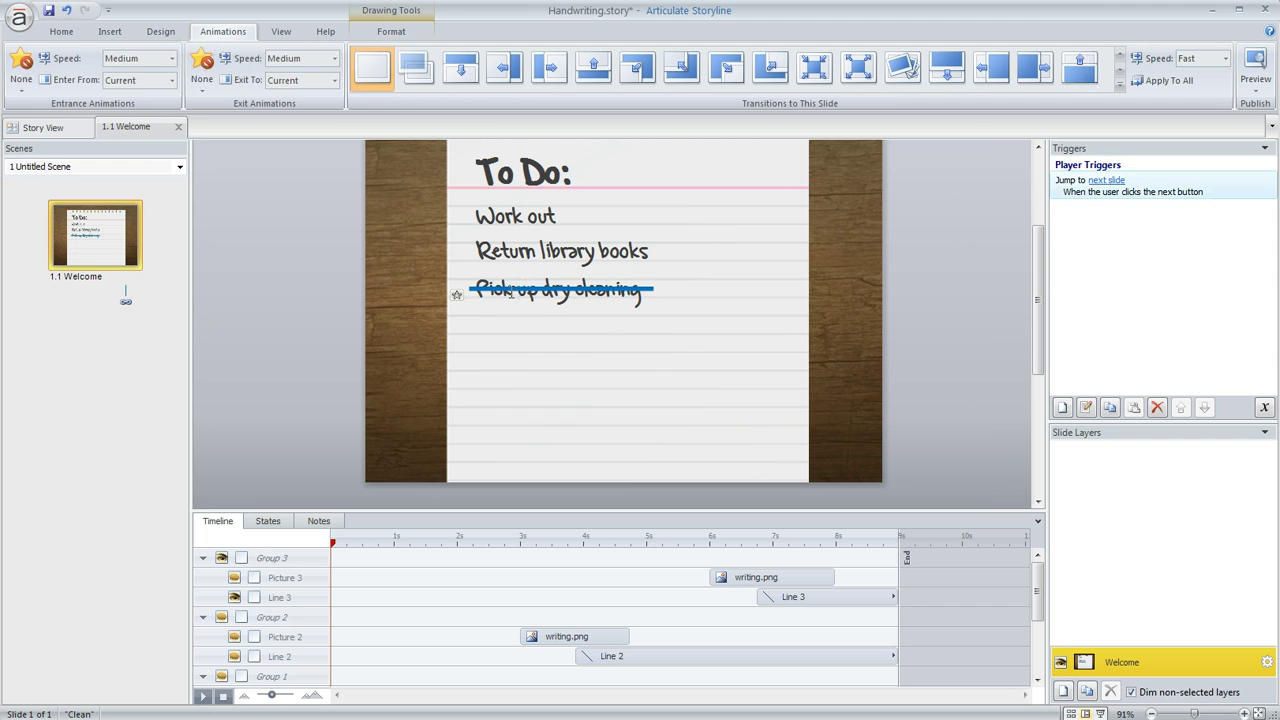
pyautogui.click(497, 296)
pyautogui.click(494, 292)
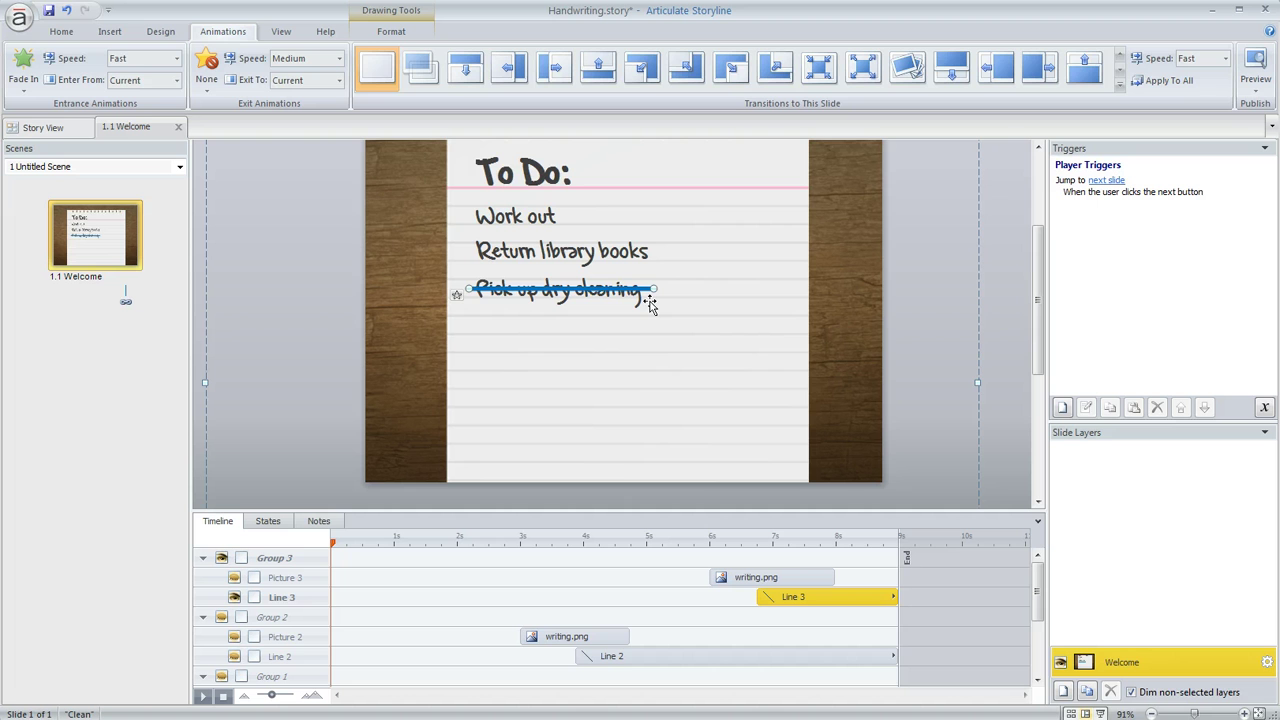
pyautogui.click(109, 31)
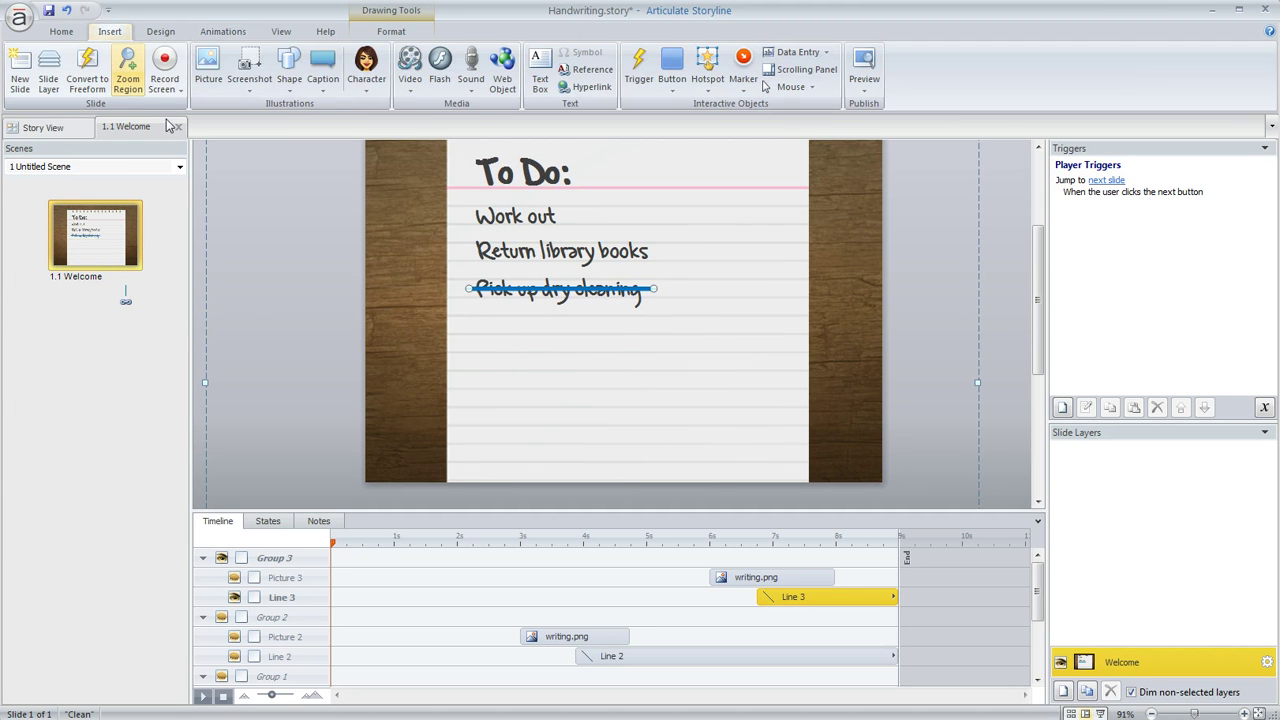
pyautogui.click(289, 82)
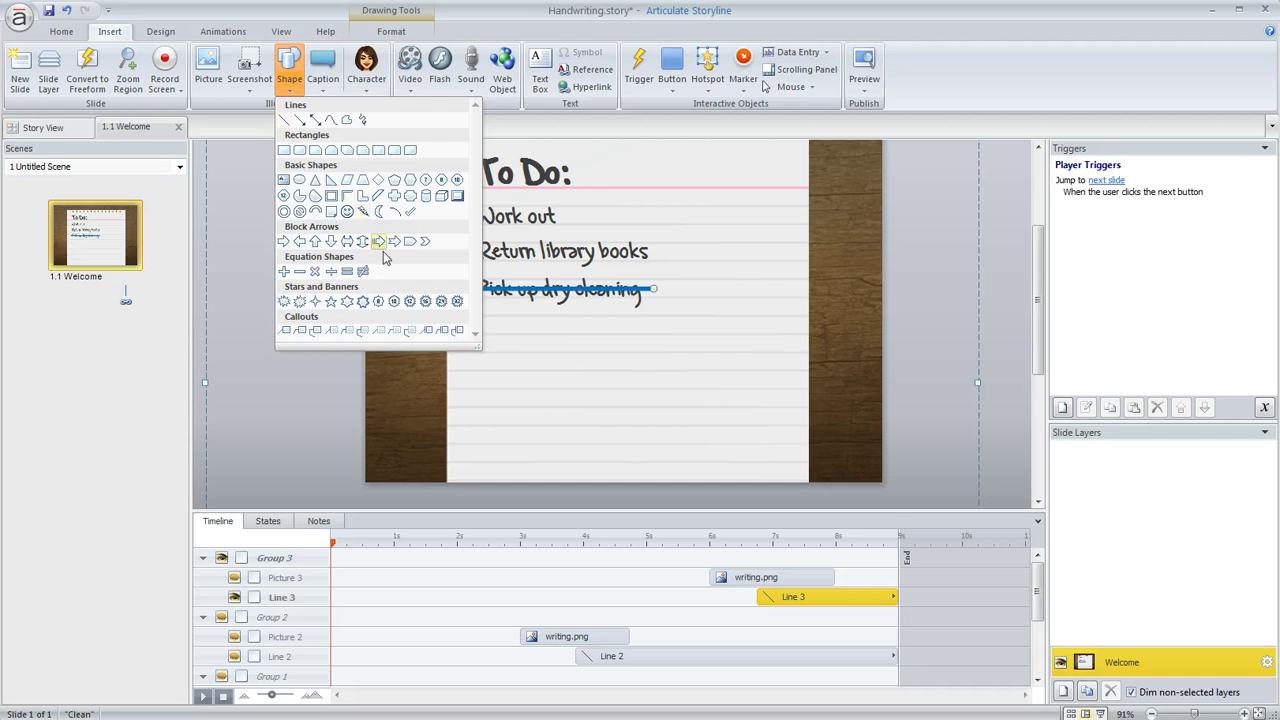
pyautogui.click(288, 121)
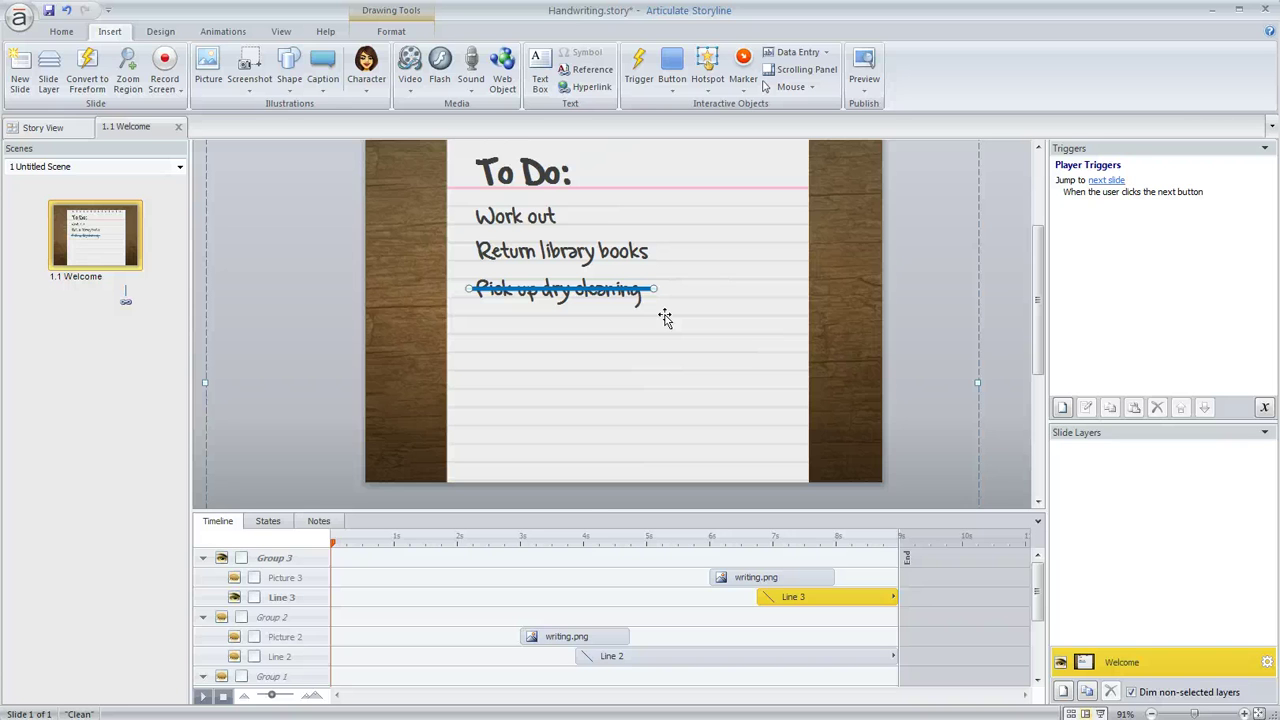
pyautogui.click(234, 578)
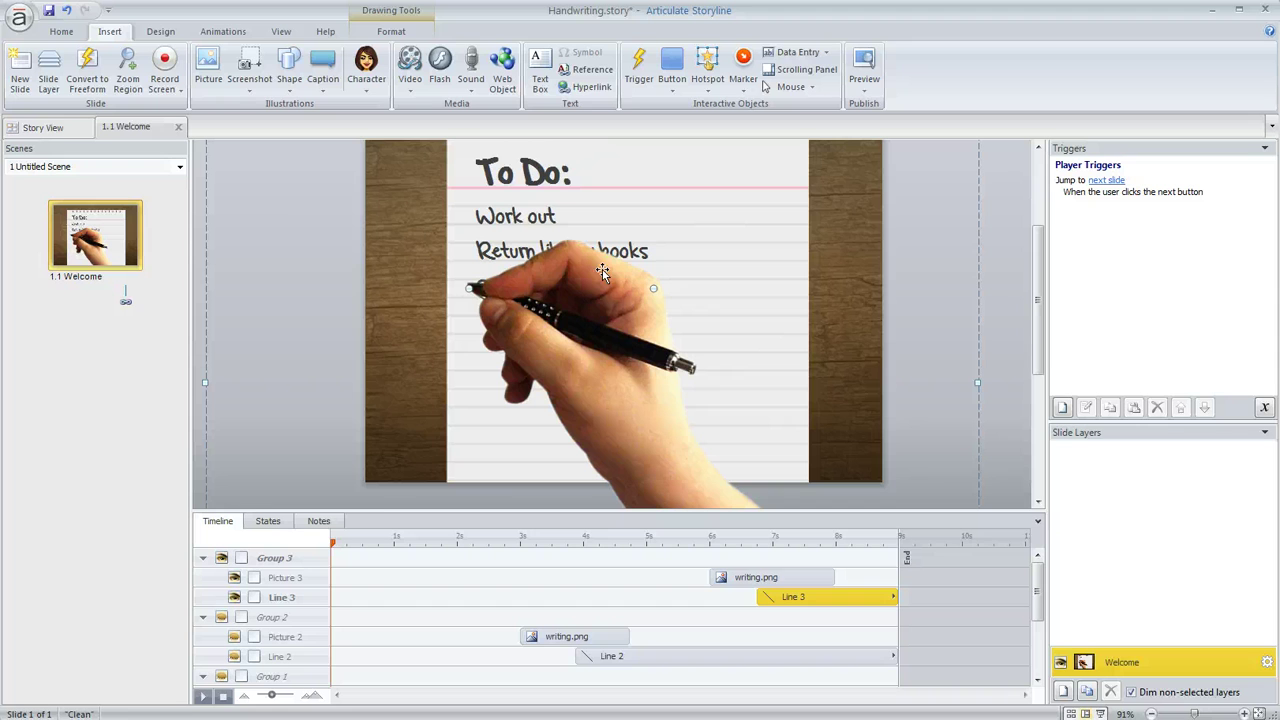
pyautogui.click(730, 578)
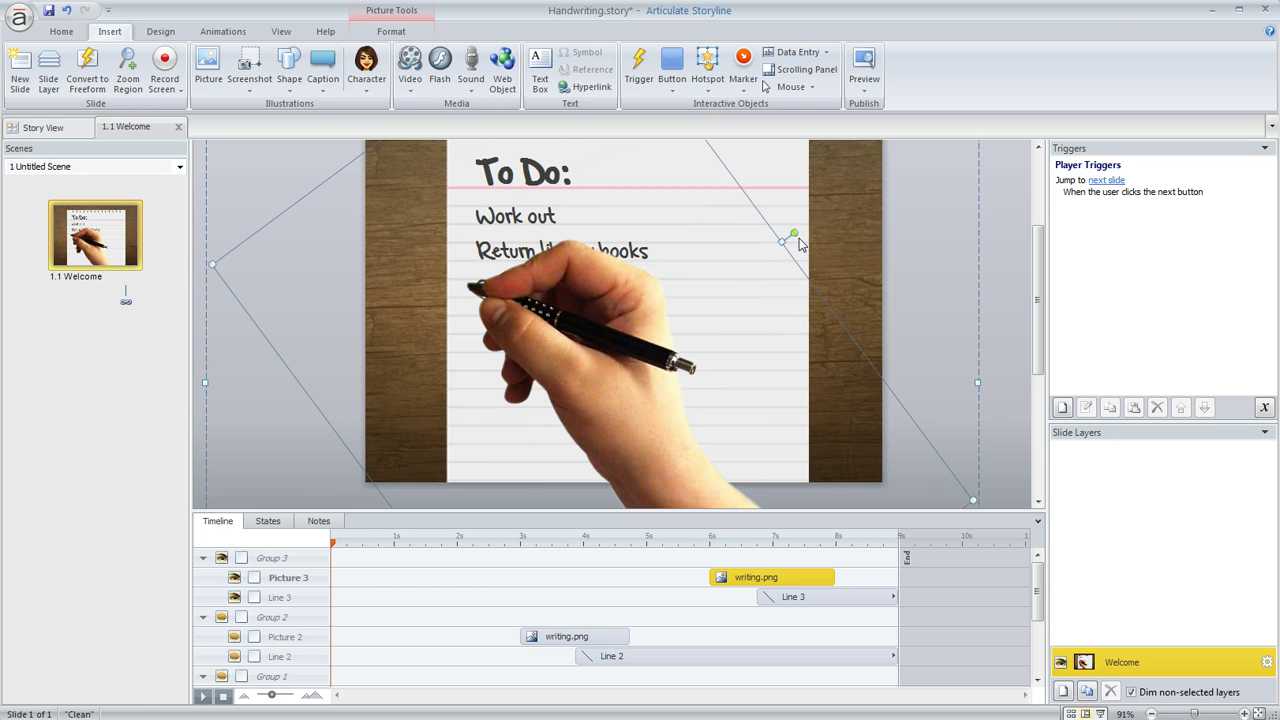
pyautogui.moveTo(792, 234)
pyautogui.mouseDown()
pyautogui.moveTo(761, 186)
pyautogui.moveTo(792, 236)
pyautogui.mouseUp()
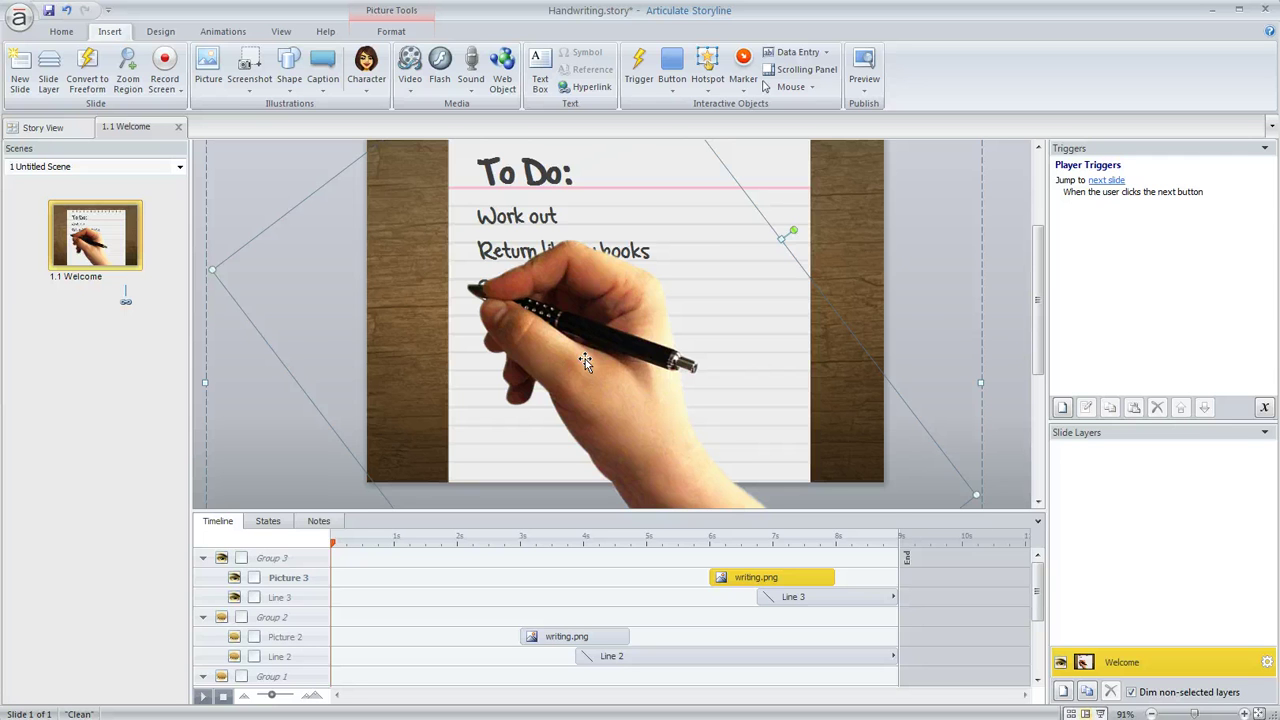
pyautogui.click(767, 598)
pyautogui.click(234, 578)
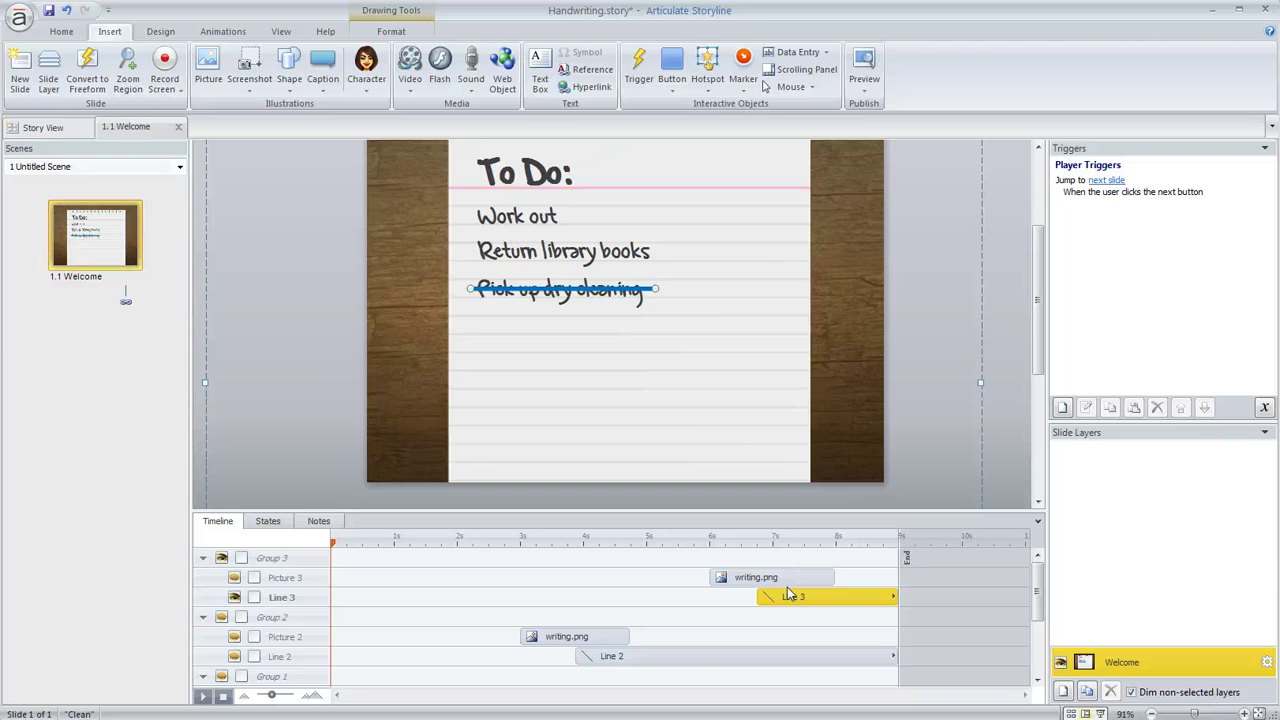
pyautogui.click(808, 578)
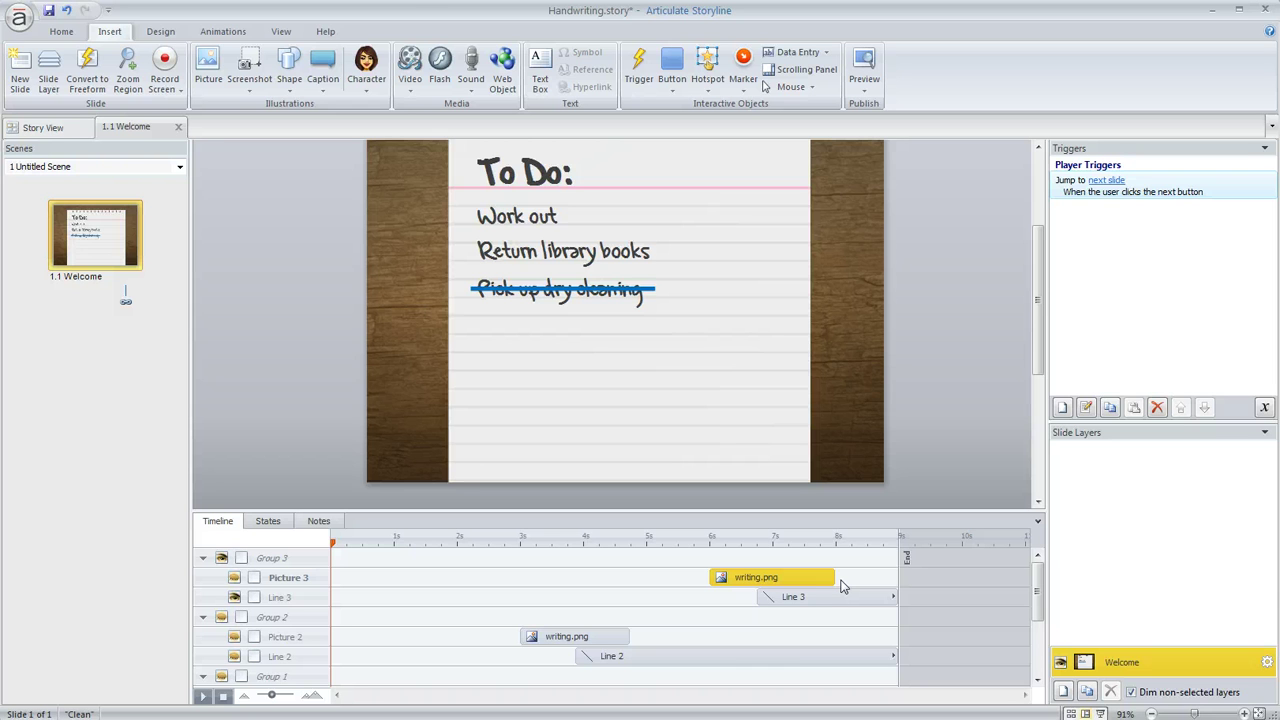
# Step: Confirm Line 3 has a Fade In entrance and no (None) exit animation
pyautogui.click(808, 600)
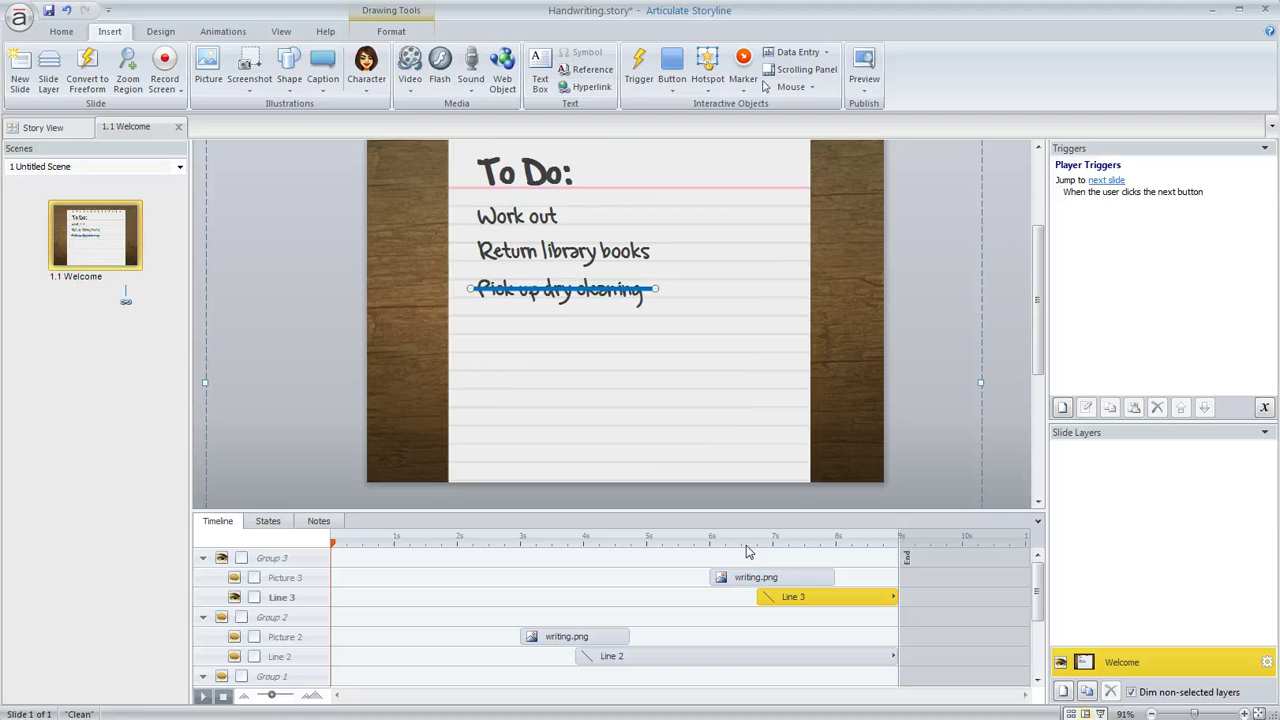
pyautogui.click(223, 32)
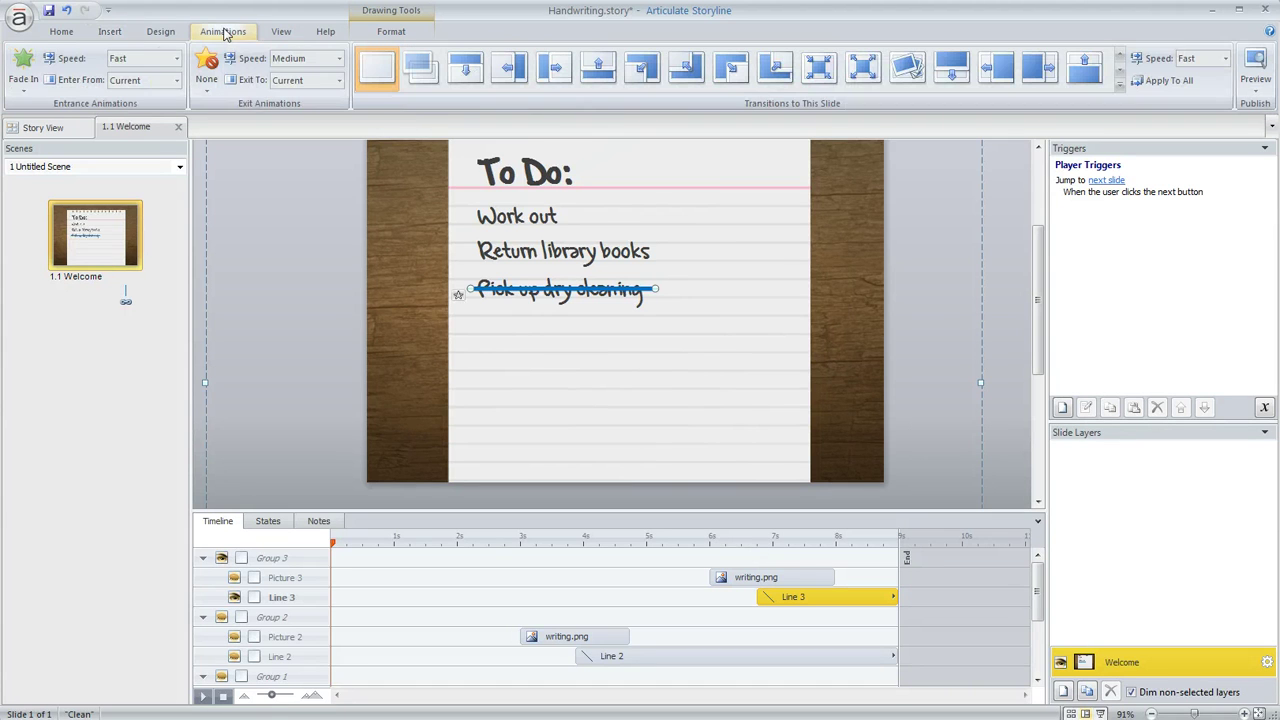
pyautogui.click(31, 91)
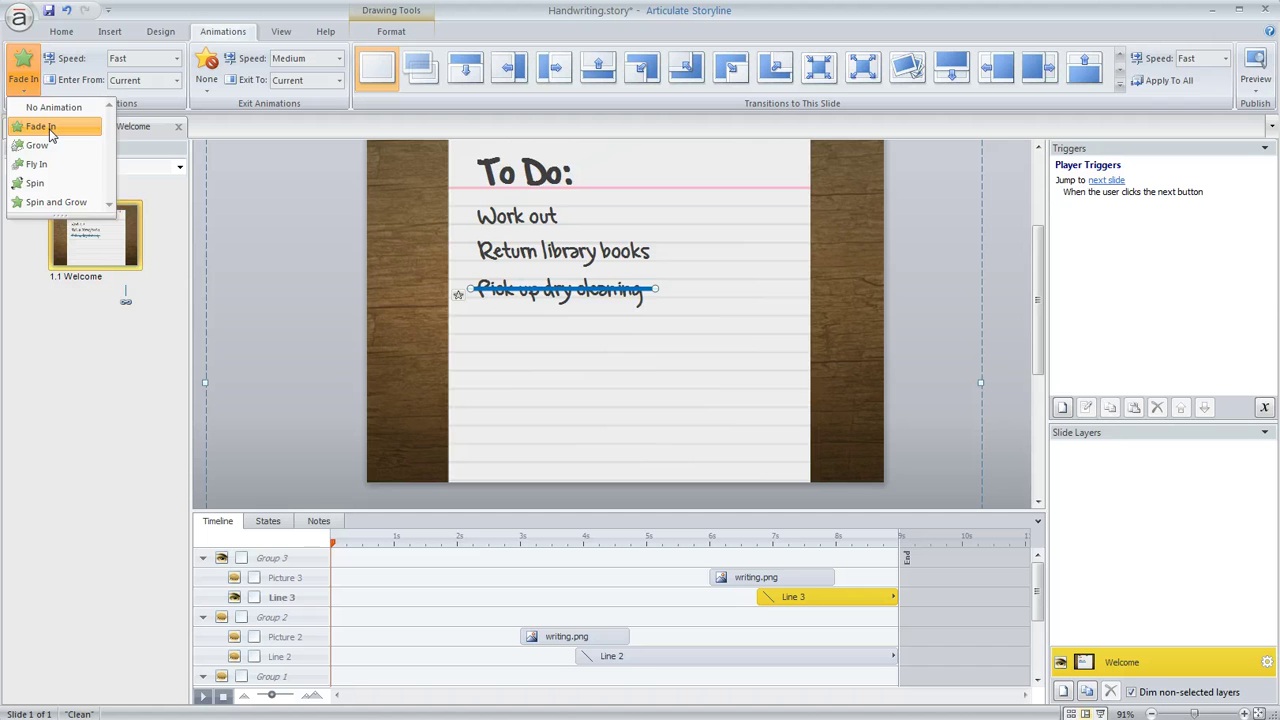
pyautogui.click(50, 130)
pyautogui.click(207, 86)
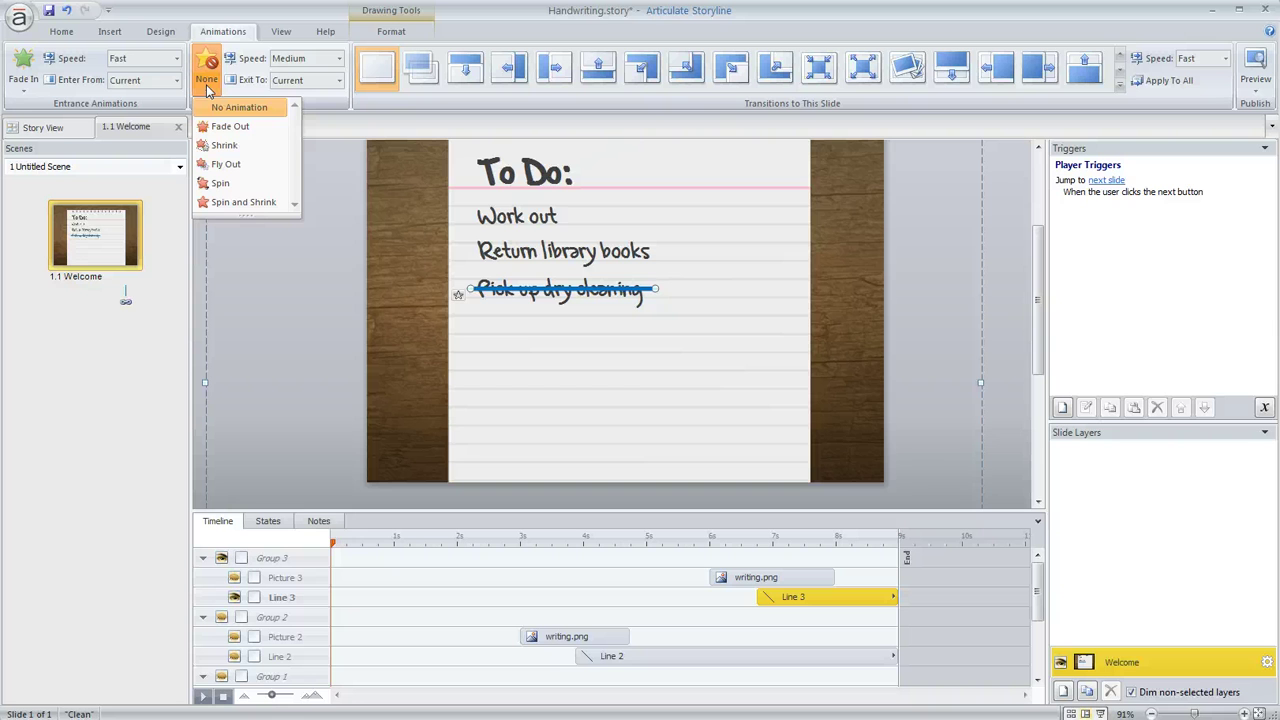
# Step: Unhide the third hand-with-pen picture, Picture 3, and reselect it
pyautogui.click(773, 578)
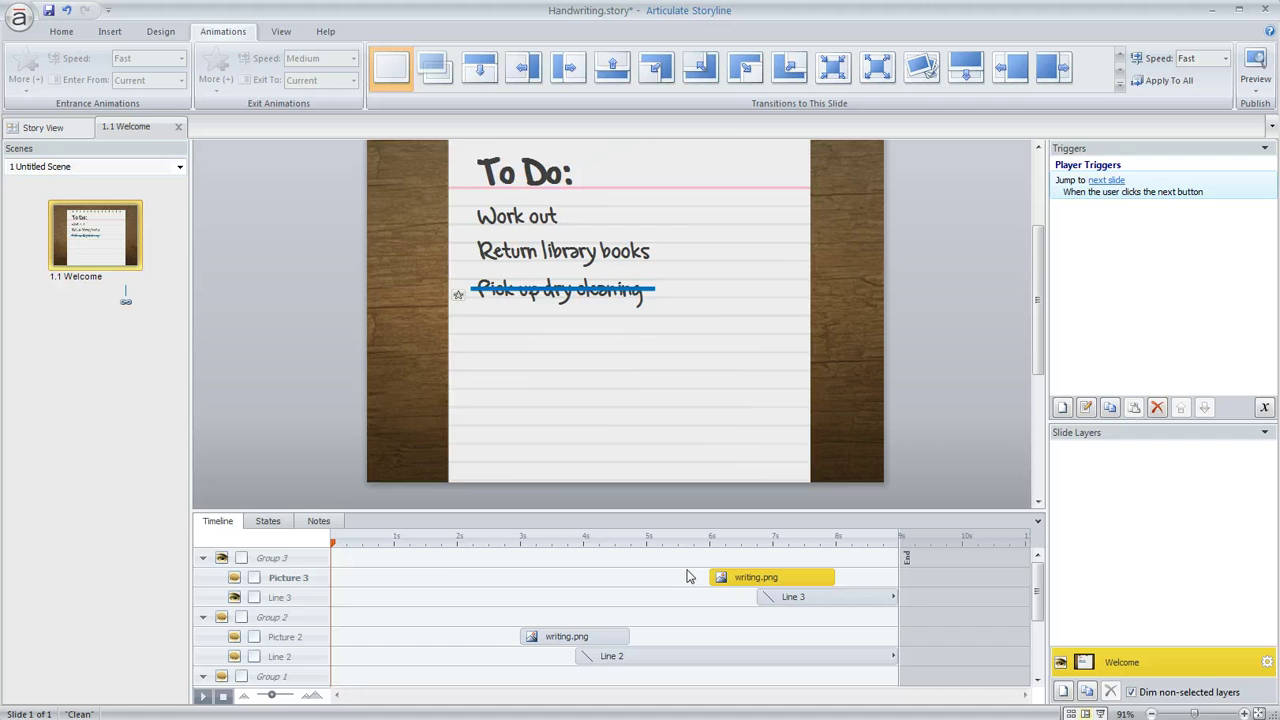
pyautogui.click(236, 578)
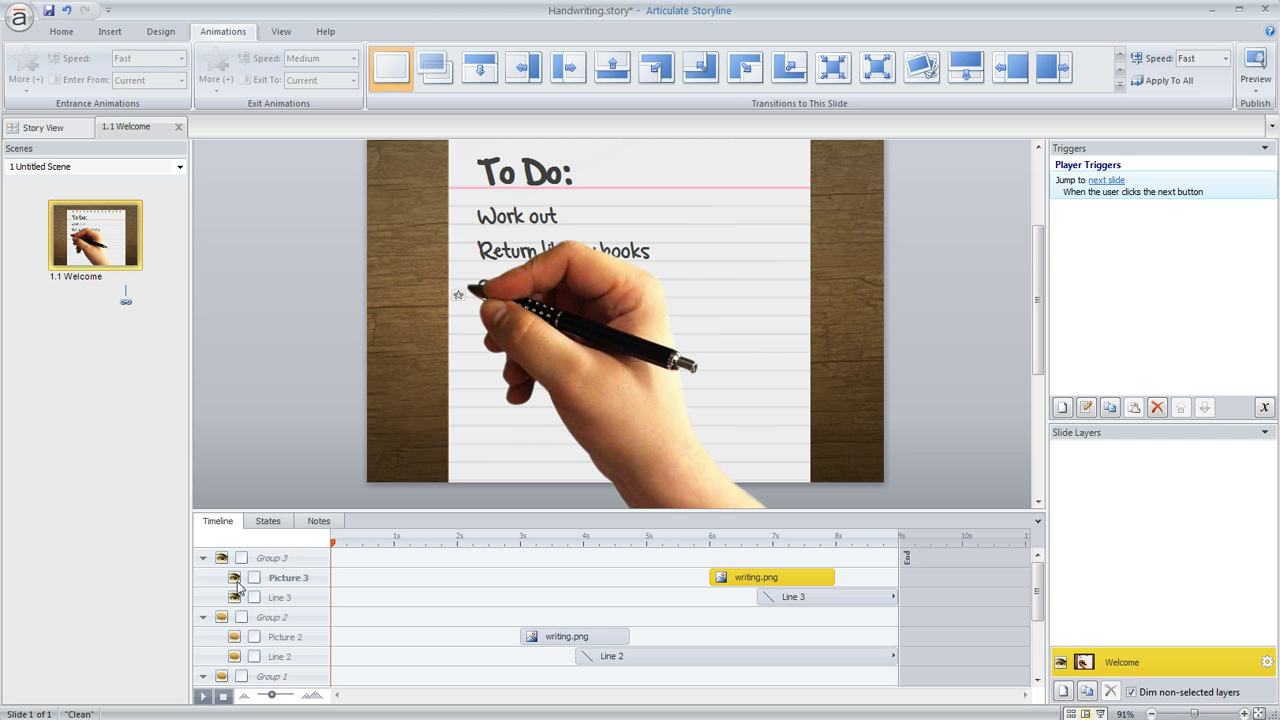
pyautogui.click(787, 600)
pyautogui.click(778, 578)
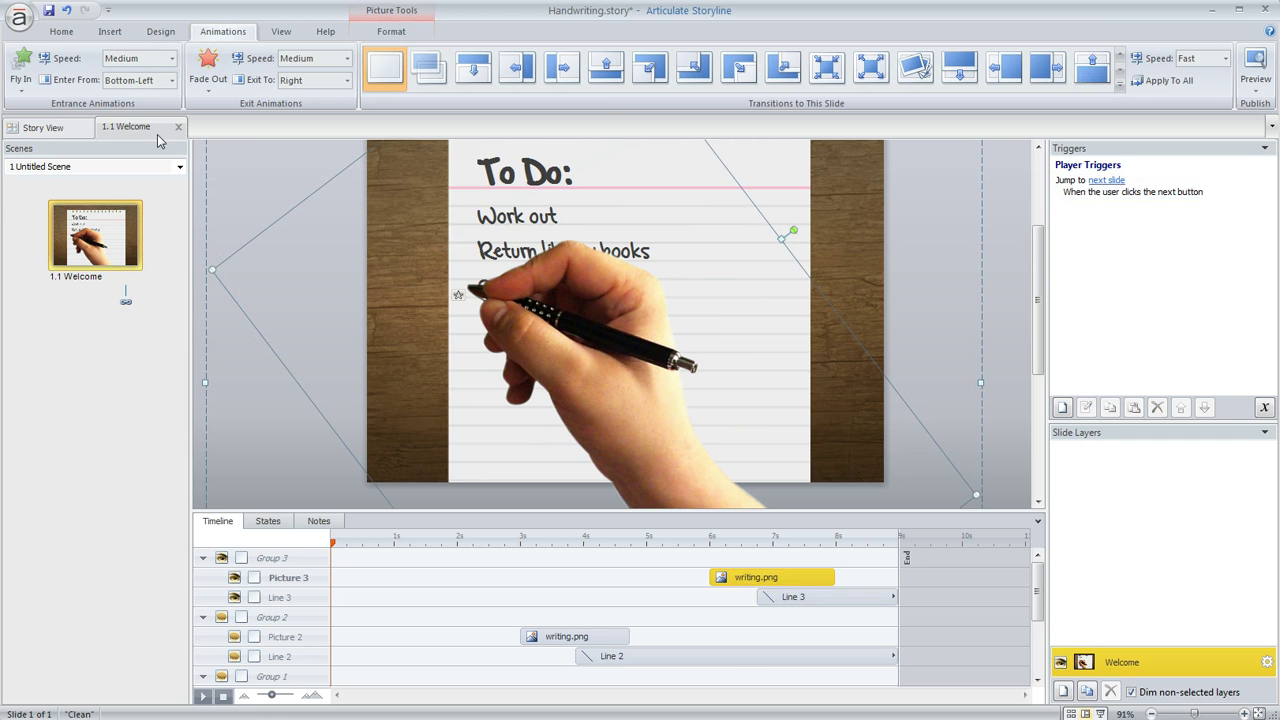
# Step: Check Picture 3 flies in from Bottom-Left and fades out to the Right
pyautogui.click(22, 86)
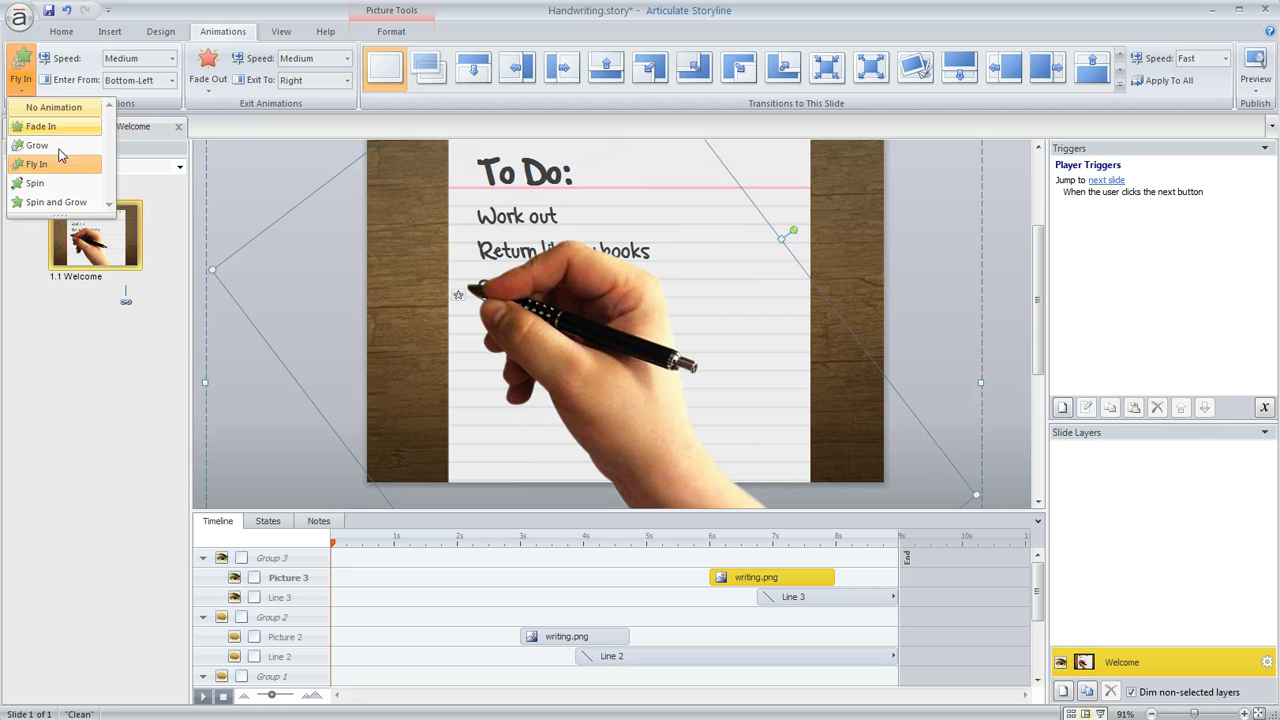
pyautogui.click(172, 80)
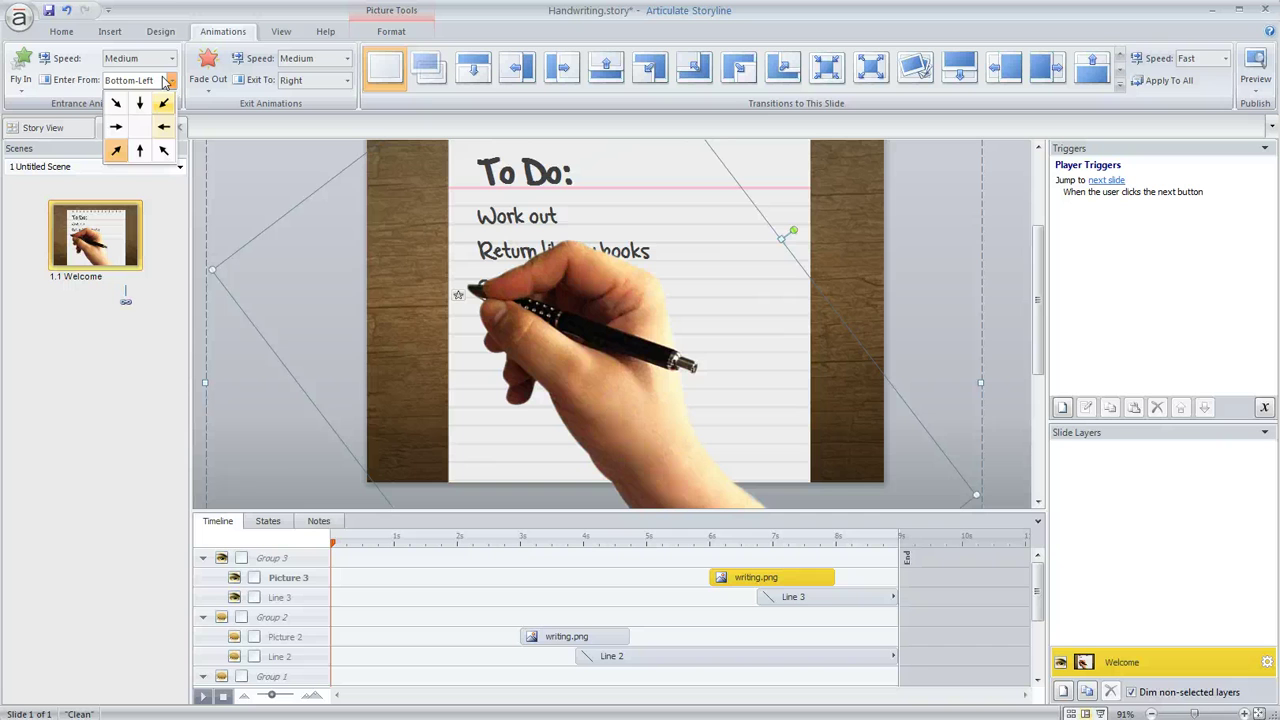
pyautogui.click(212, 90)
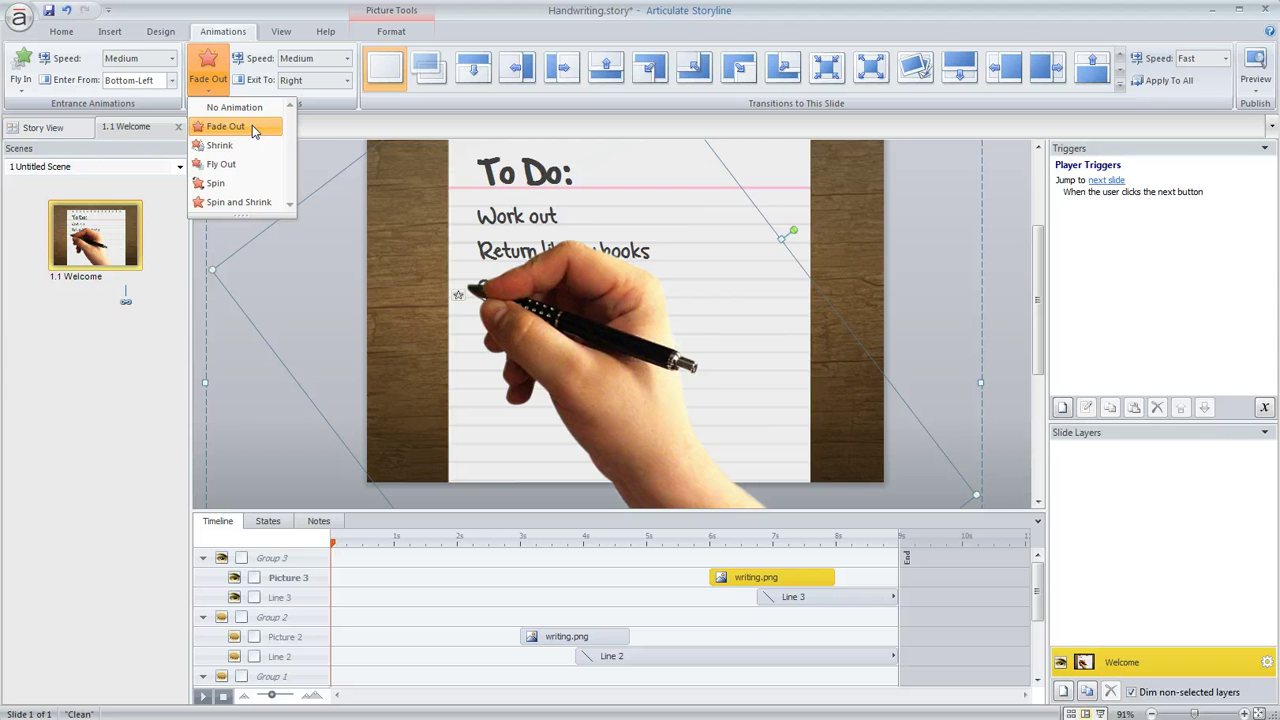
pyautogui.click(346, 80)
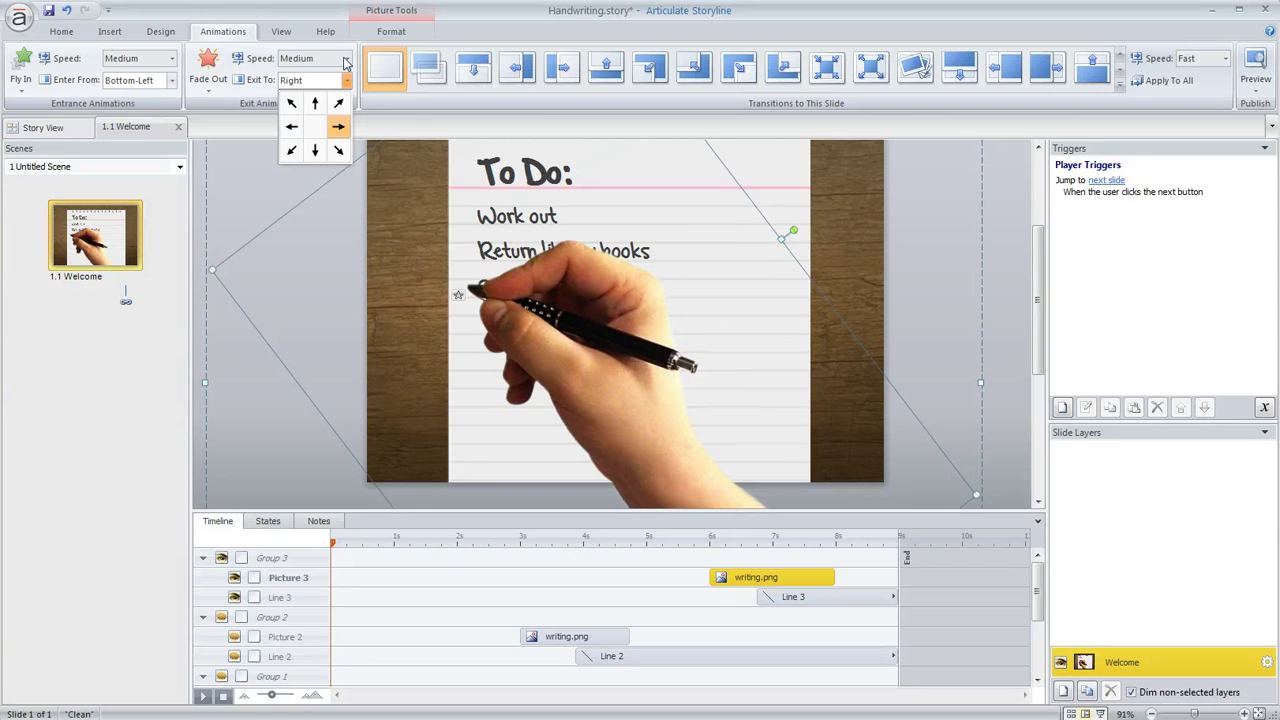
# Step: Make Group 2 and Group 1 visible so all three hands show on the slide
pyautogui.click(198, 177)
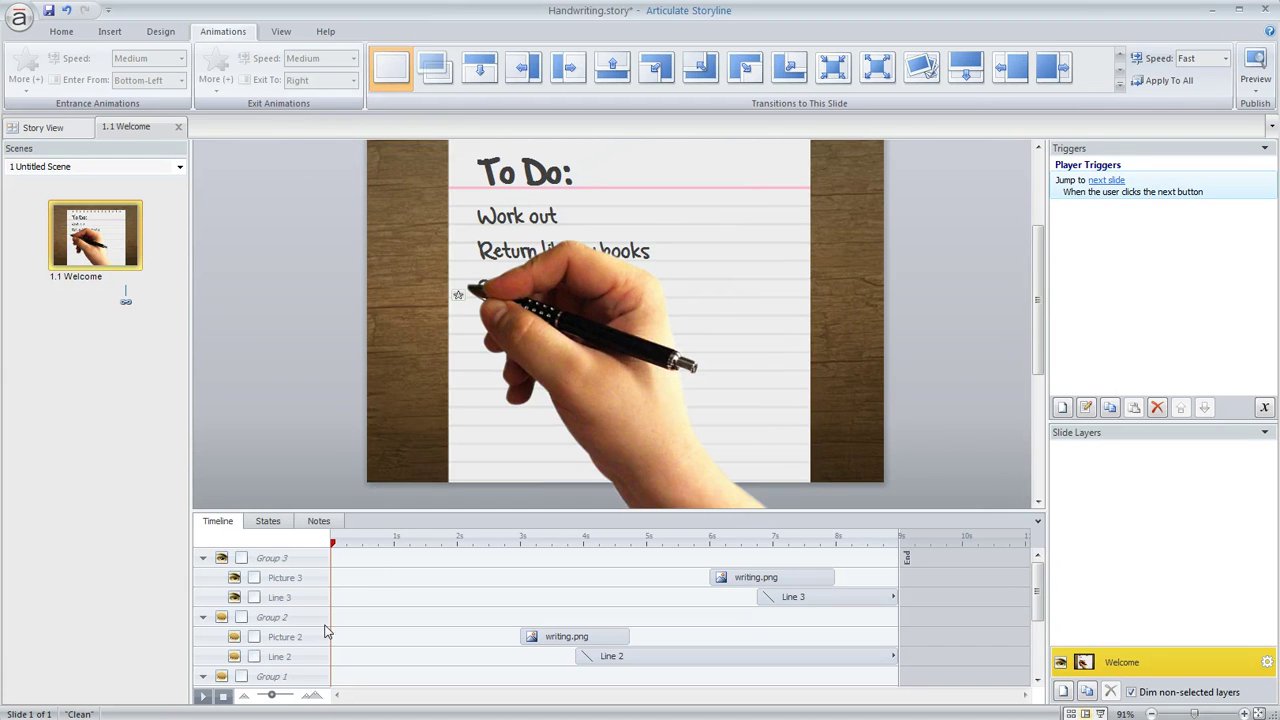
pyautogui.click(222, 619)
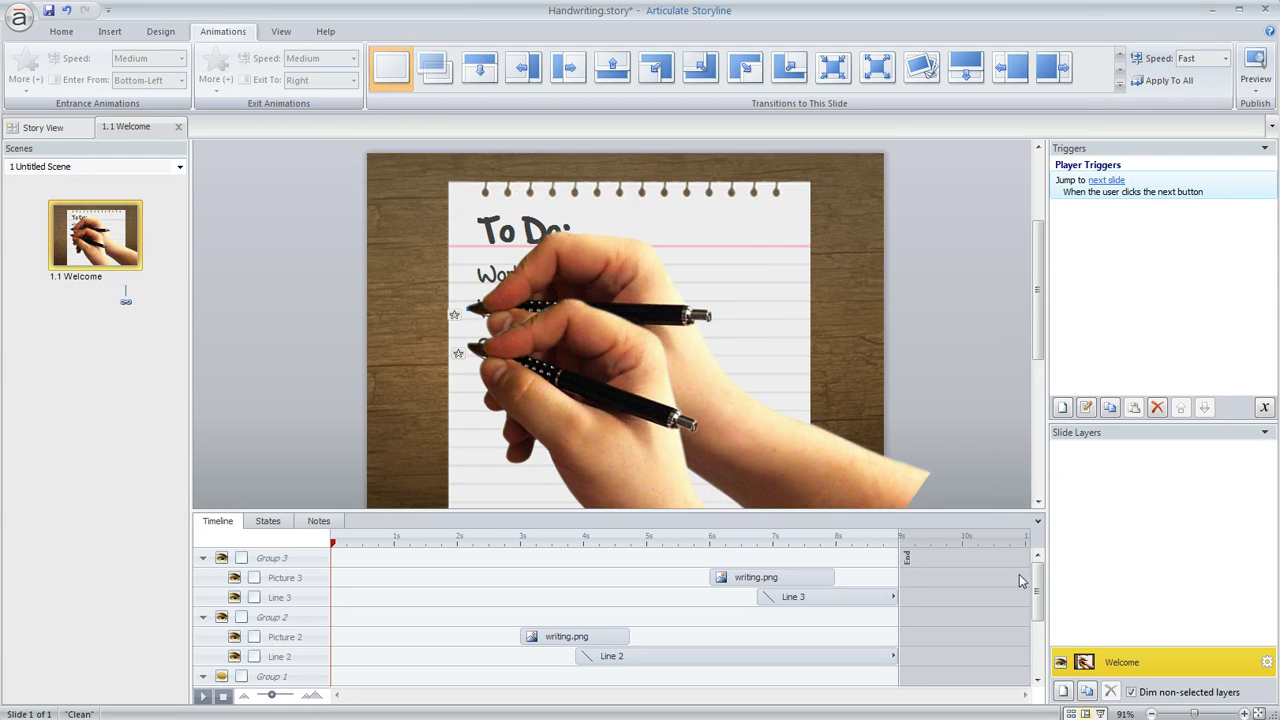
pyautogui.scroll(-2, 1040, 601)
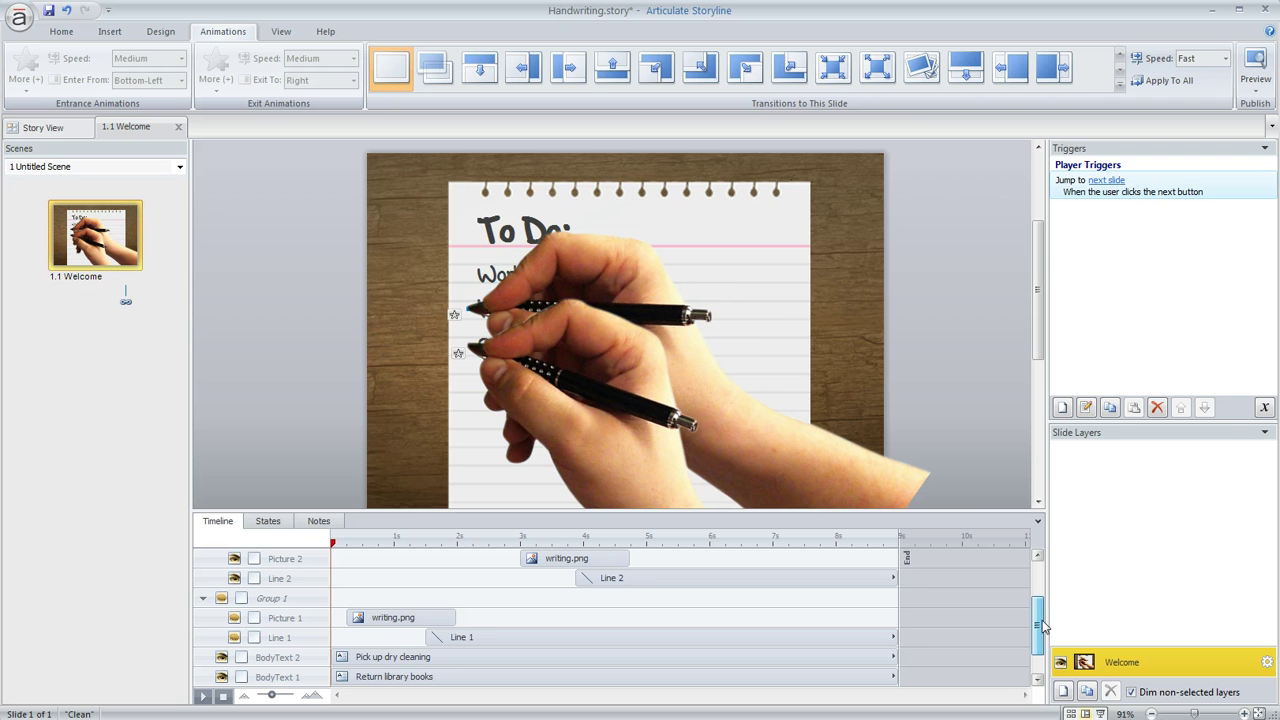
pyautogui.click(221, 599)
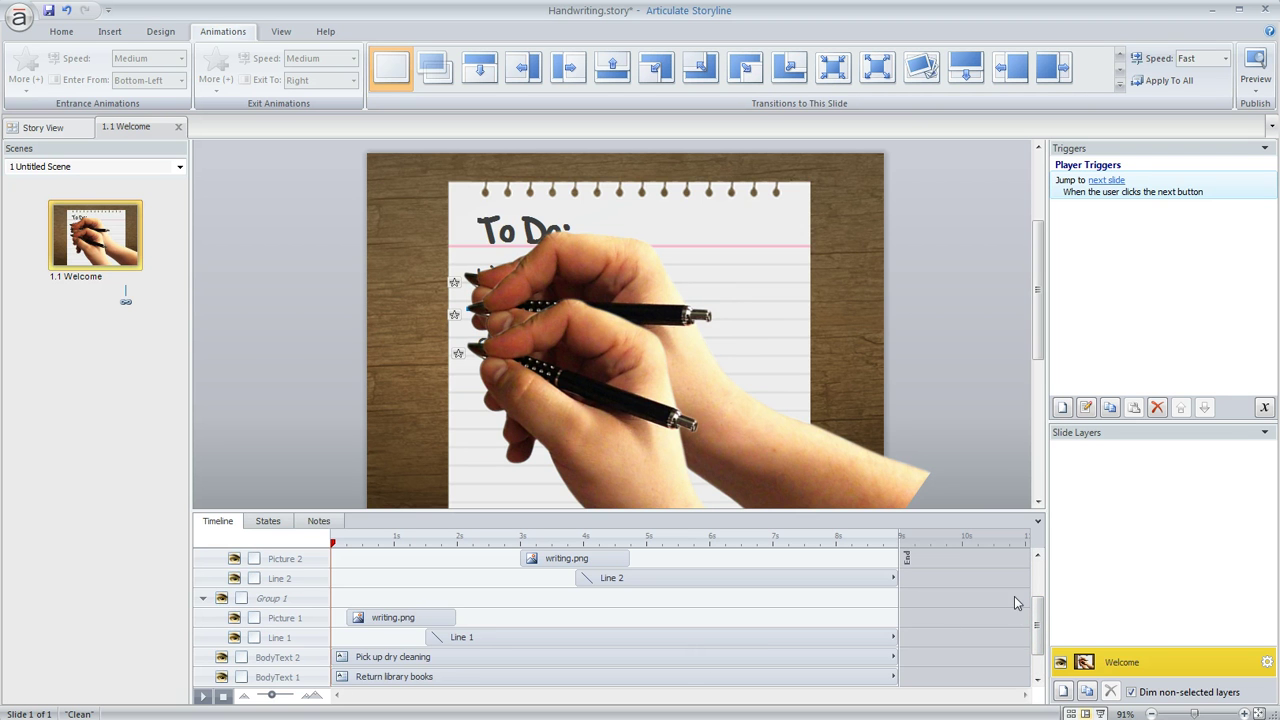
pyautogui.scroll(1, 1040, 606)
# Step: Select Picture 1, Picture 2 and Line 3 to check their placement
pyautogui.click(408, 654)
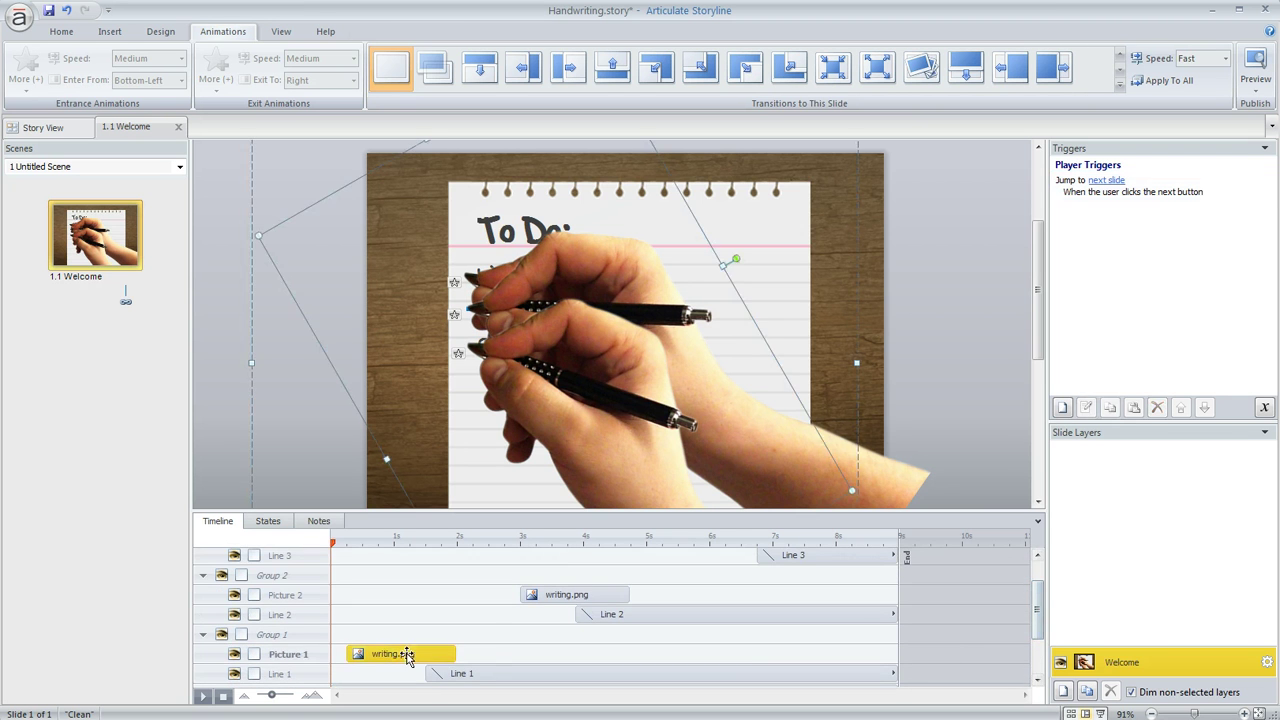
pyautogui.click(566, 596)
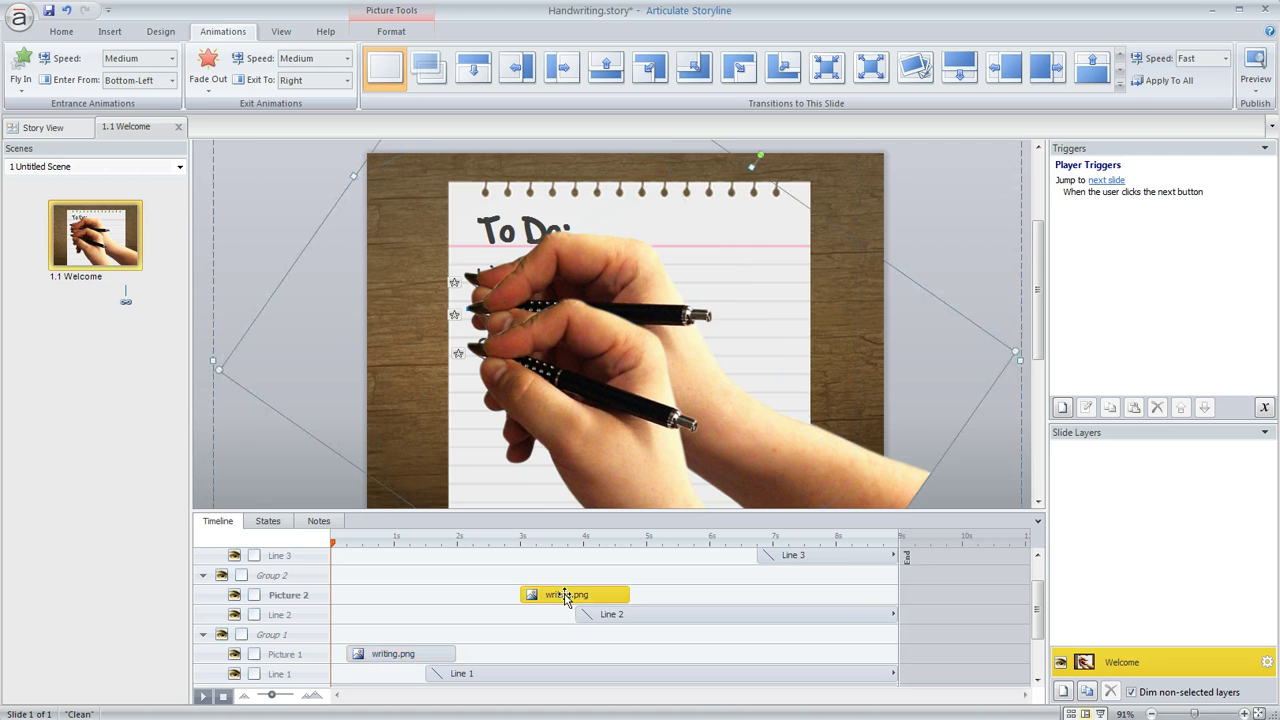
pyautogui.click(817, 557)
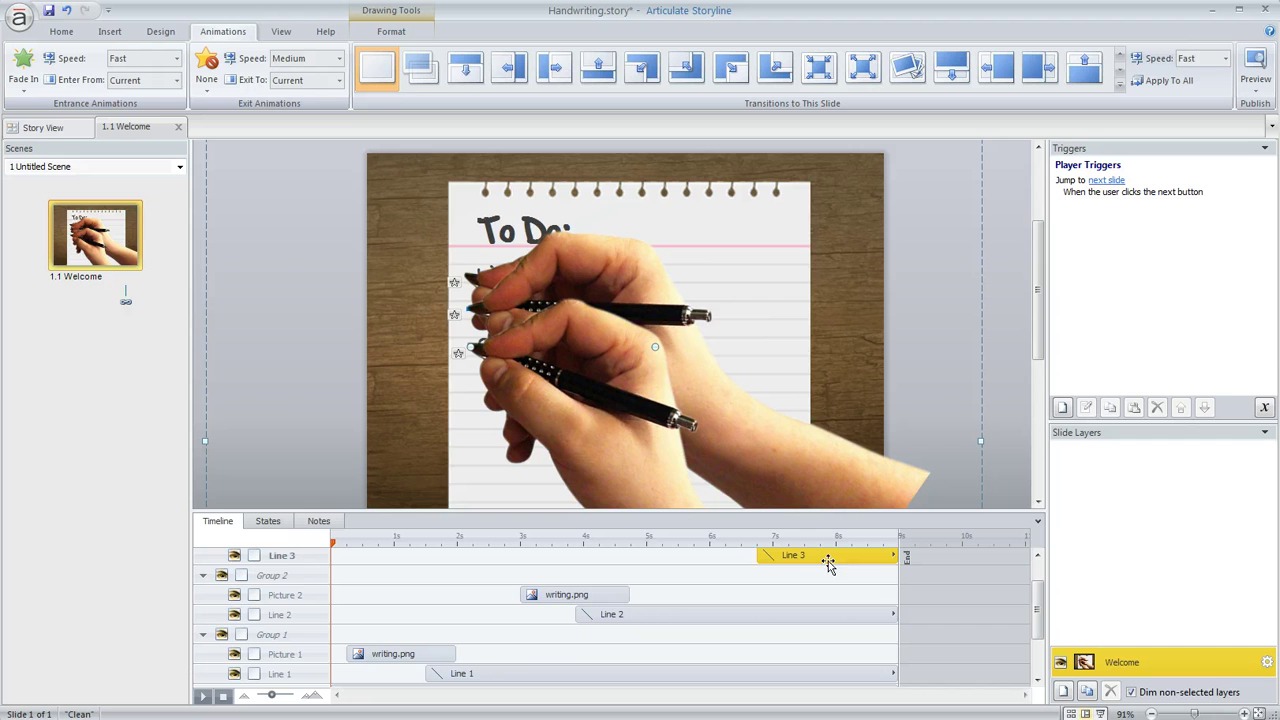
# Step: Preview the slide to watch the hands strike through all three to-do items
pyautogui.click(1258, 66)
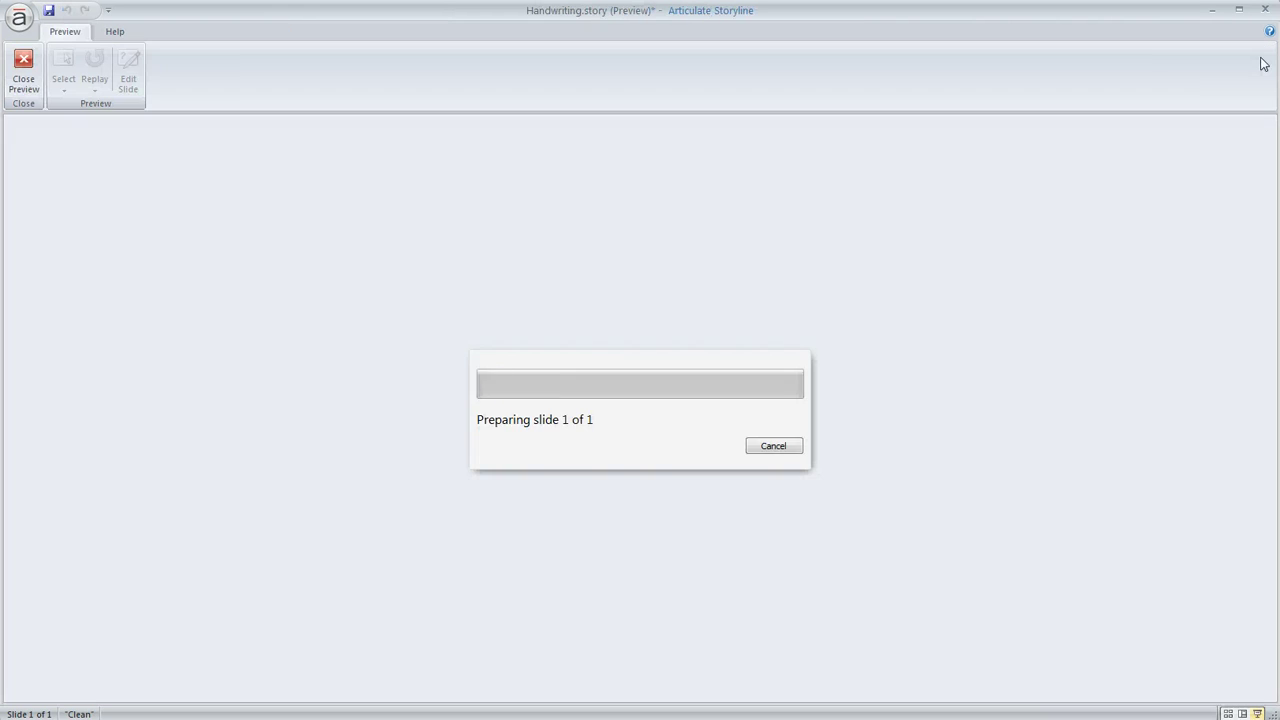